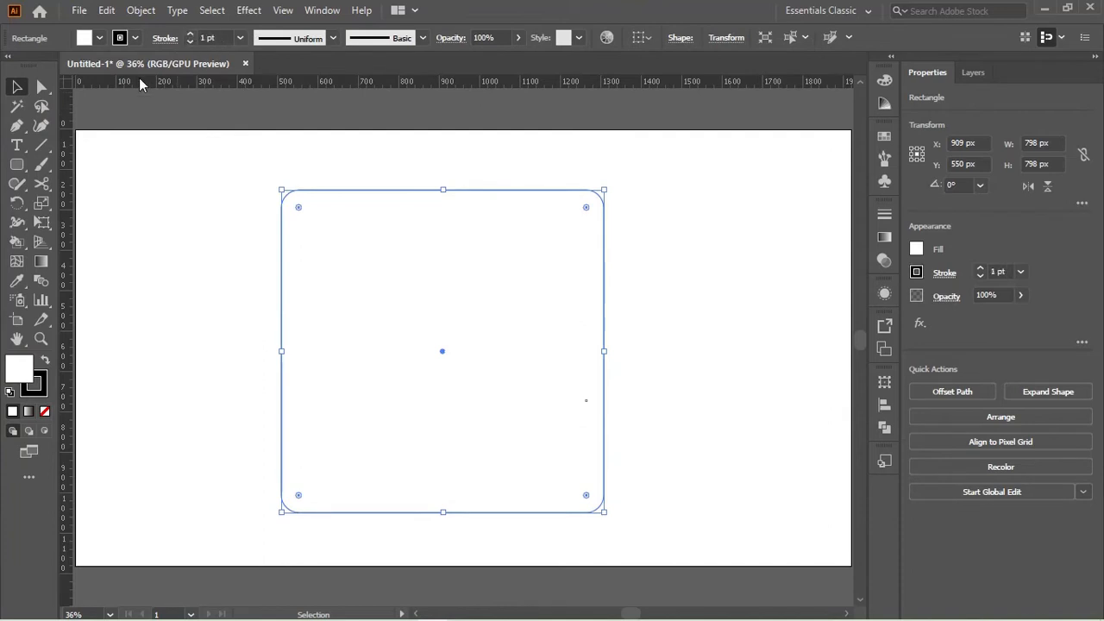
pyautogui.click(263, 153)
pyautogui.moveTo(442, 351)
pyautogui.mouseDown()
pyautogui.moveTo(461, 339)
pyautogui.moveTo(473, 362)
pyautogui.moveTo(446, 357)
pyautogui.moveTo(495, 360)
pyautogui.moveTo(471, 374)
pyautogui.moveTo(468, 357)
pyautogui.moveTo(443, 354)
pyautogui.mouseUp()
pyautogui.click(658, 345)
pyautogui.click(545, 188)
pyautogui.click(720, 273)
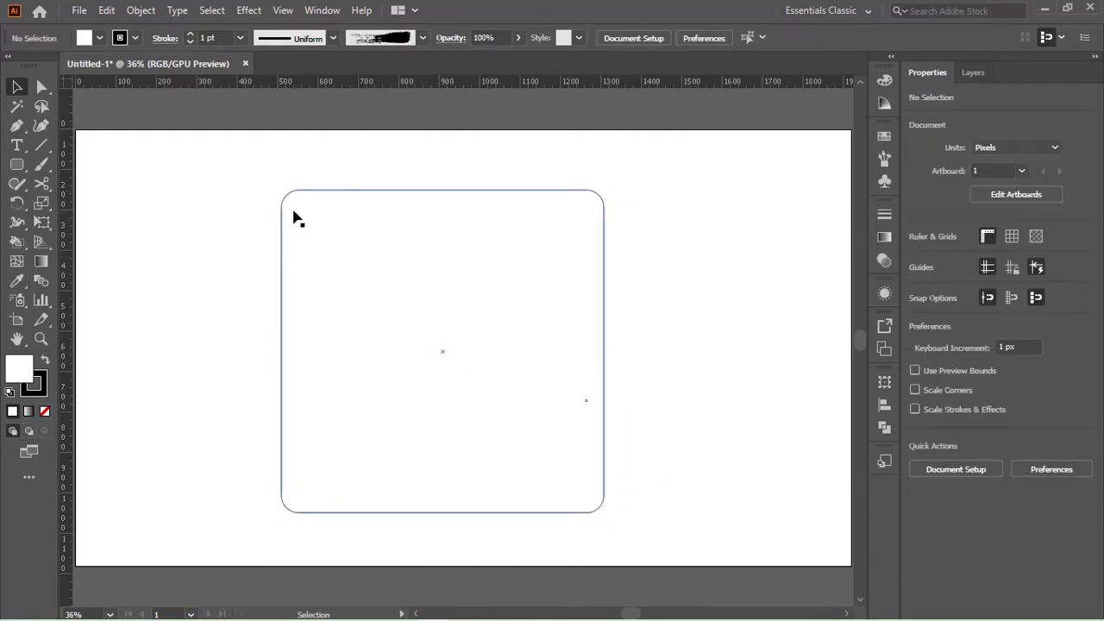
# Step: Fill the rounded square with a linear gradient and set its starting color stop to dark red
pyautogui.click(282, 191)
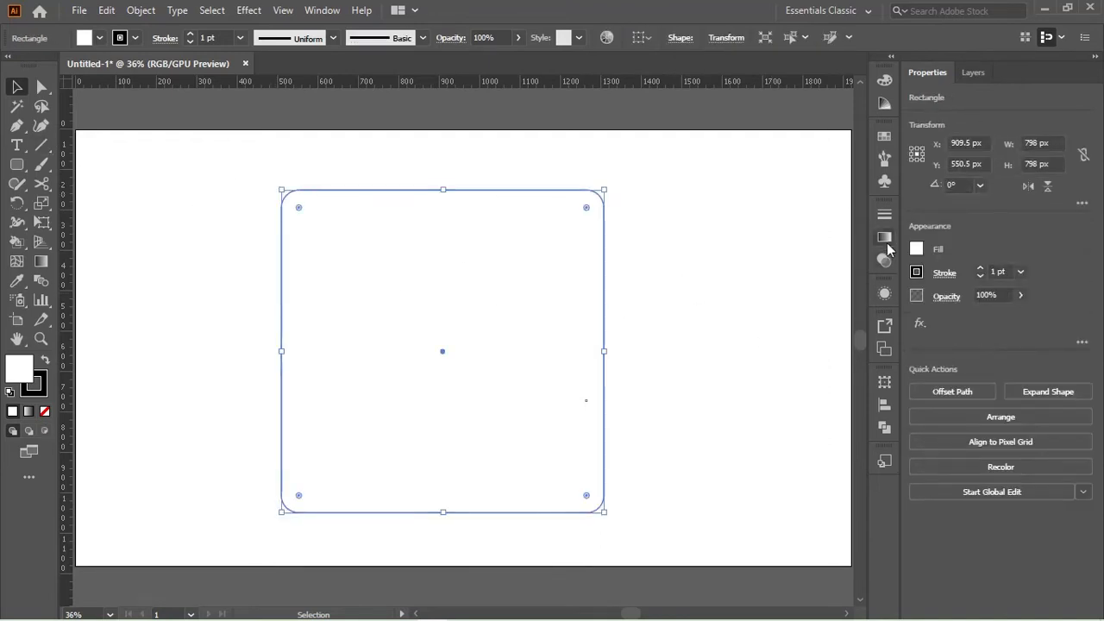
pyautogui.click(882, 238)
pyautogui.press('g')
pyautogui.doubleClick(282, 353)
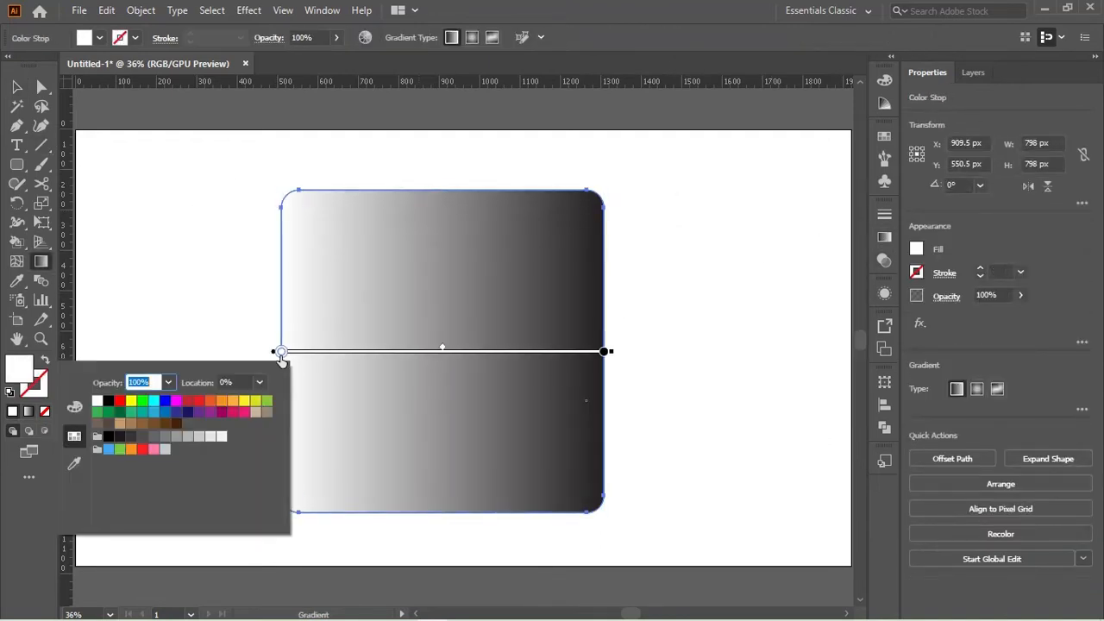
pyautogui.click(189, 403)
# Step: Set the gradient's end color stop to a purple swatch and shift it to a deeper violet by lowering red
pyautogui.doubleClick(604, 351)
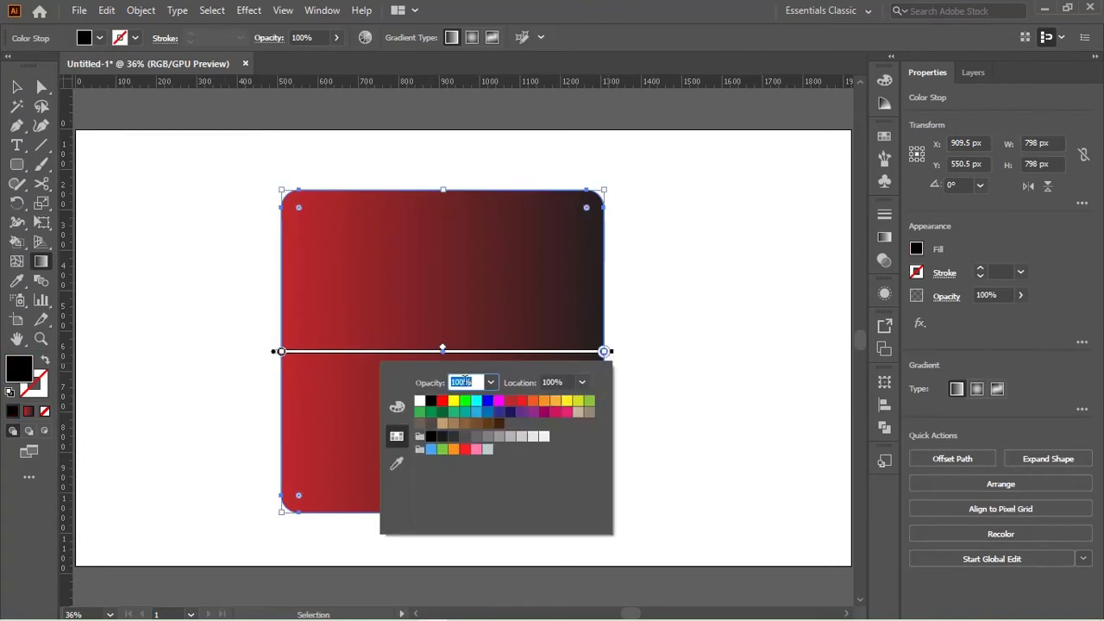
pyautogui.click(532, 412)
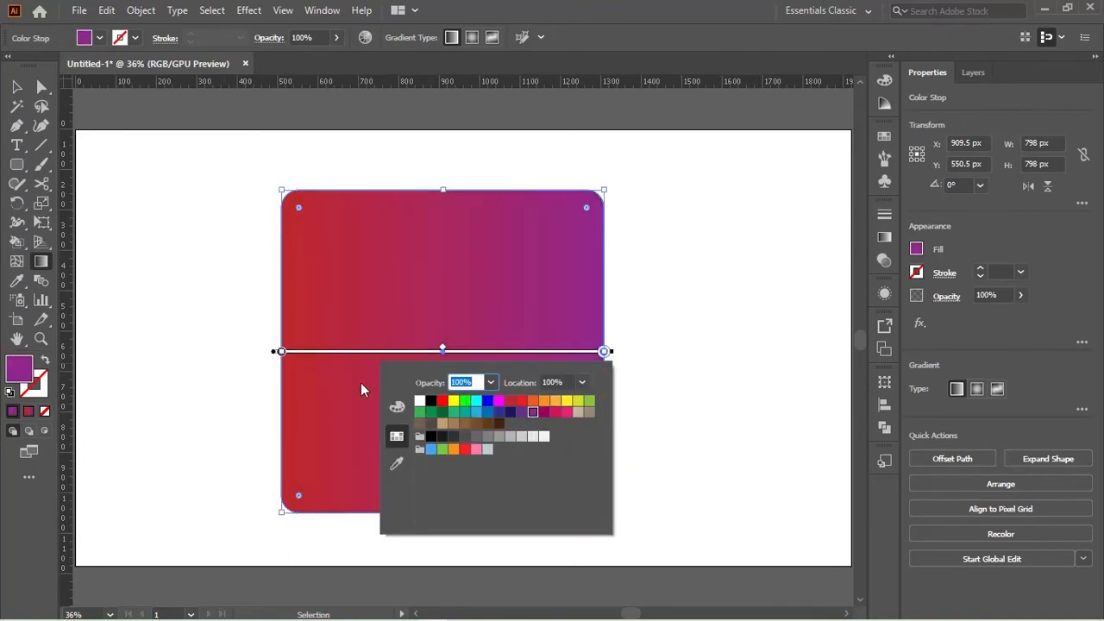
pyautogui.click(397, 406)
pyautogui.moveTo(517, 414); pyautogui.dragTo(505, 413)
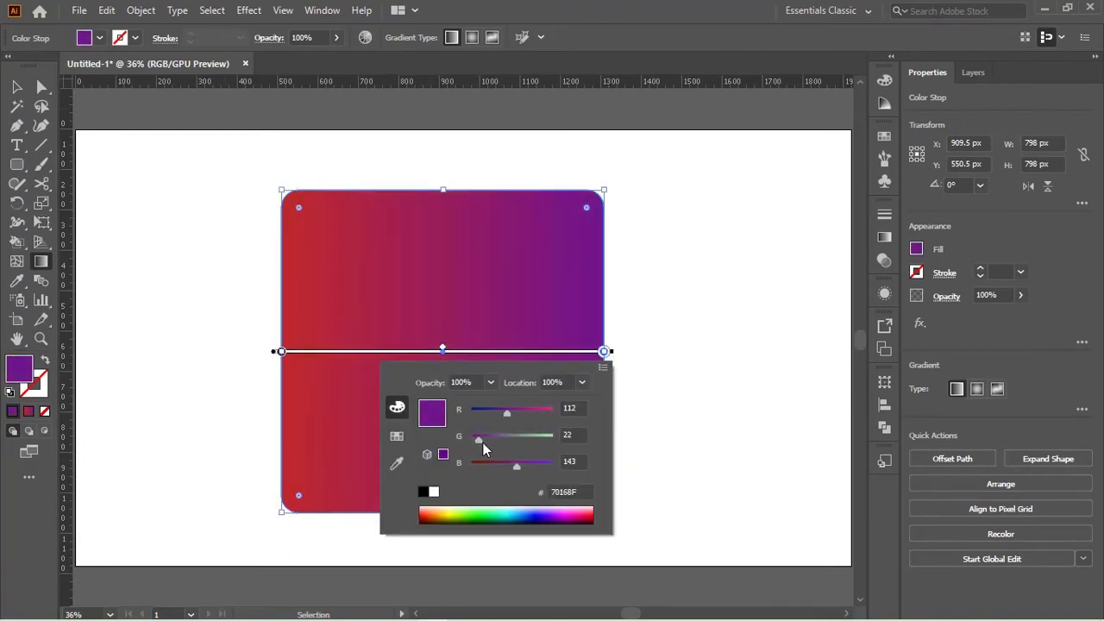
# Step: Add a color stop about a third of the way along the gradient and make it bright red
pyautogui.click(572, 358)
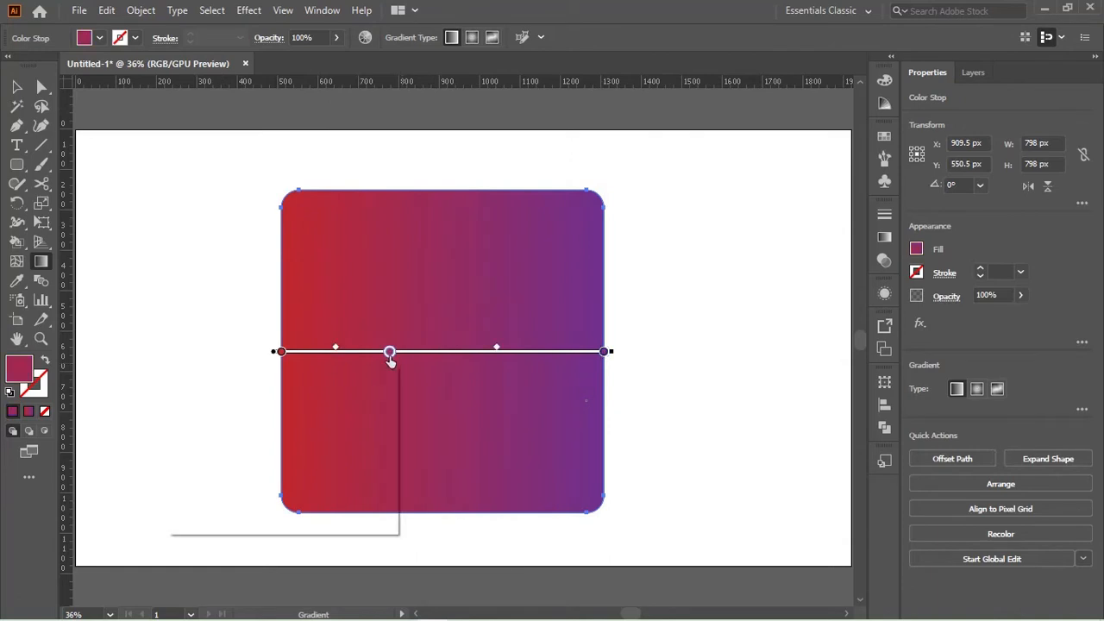
pyautogui.click(183, 434)
pyautogui.click(315, 408)
pyautogui.click(651, 367)
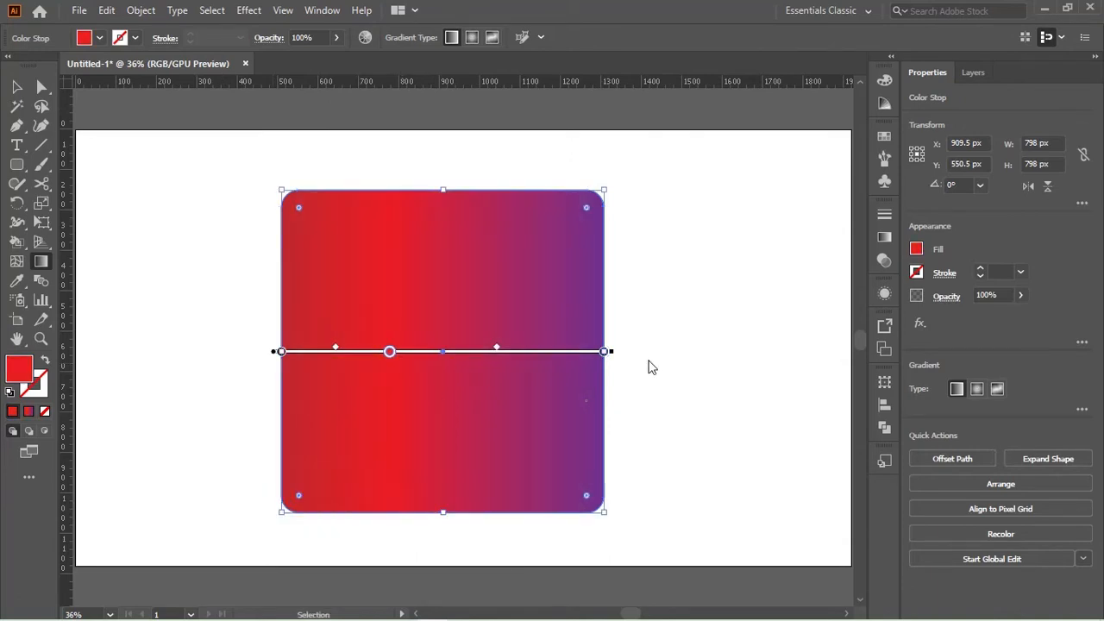
# Step: Angle the gradient diagonally, with bright red at the square's lower-left corner, dark red in the middle and violet at the upper-right
pyautogui.moveTo(613, 350); pyautogui.dragTo(588, 178)
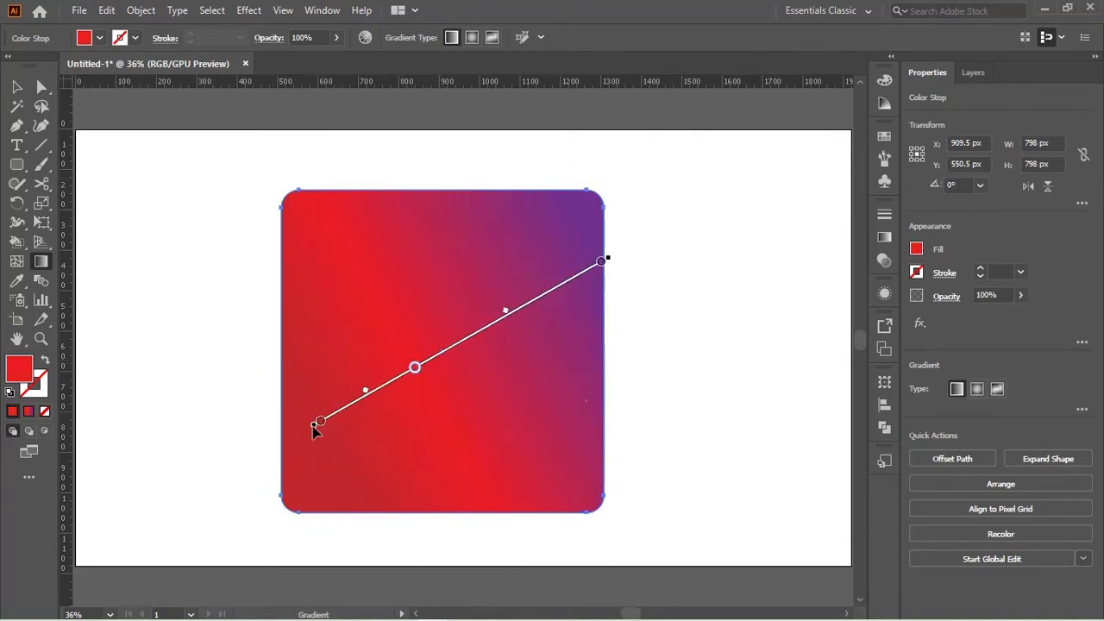
pyautogui.moveTo(313, 426); pyautogui.dragTo(310, 427)
pyautogui.moveTo(610, 258); pyautogui.dragTo(589, 215)
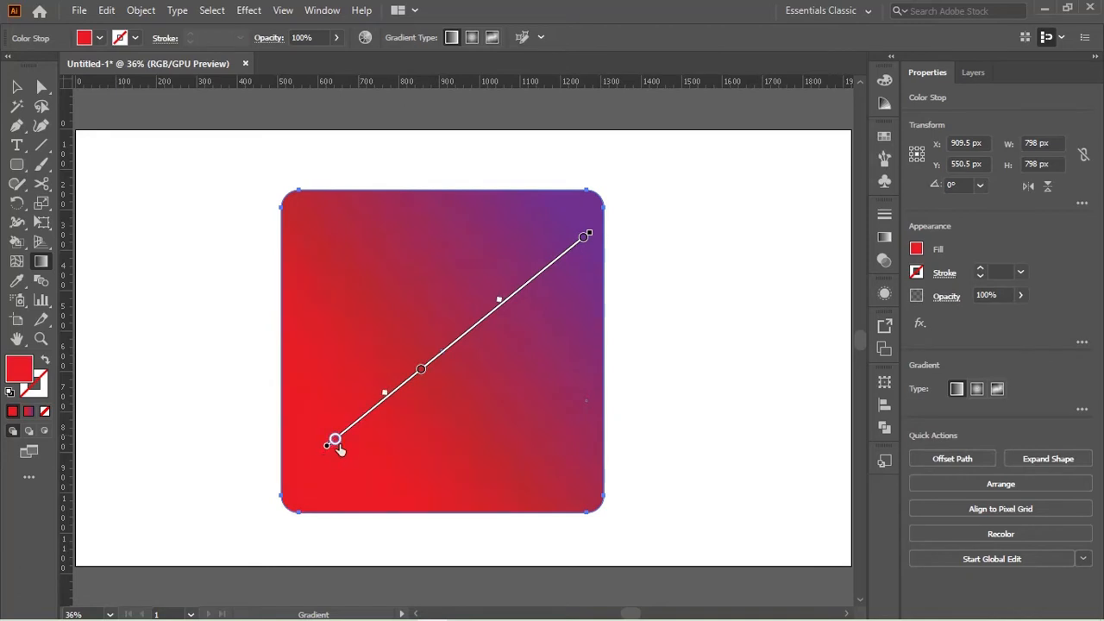
pyautogui.moveTo(326, 449); pyautogui.dragTo(308, 463)
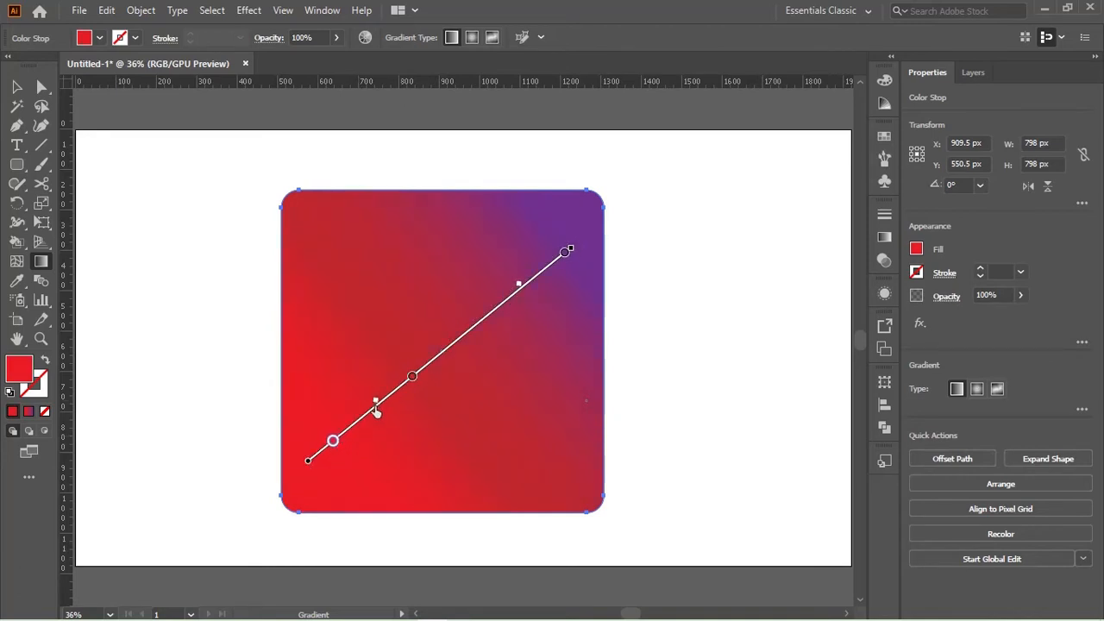
# Step: Set the gradient square's stroke weight to 0 pt
pyautogui.press('v')
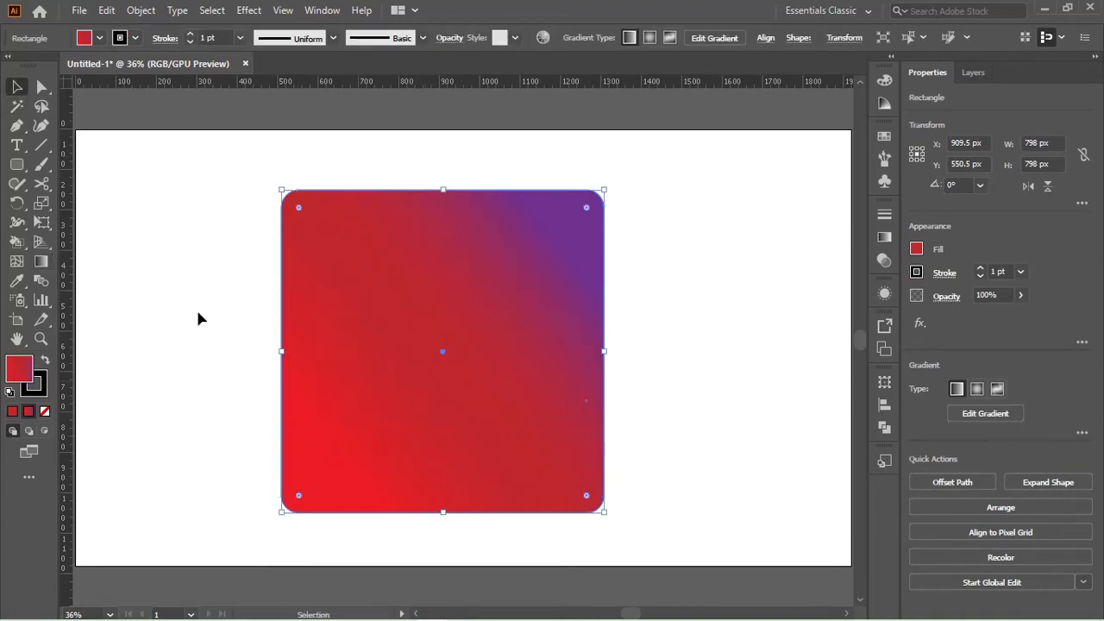
pyautogui.click(202, 323)
pyautogui.hotkey('ctrl', 'a')
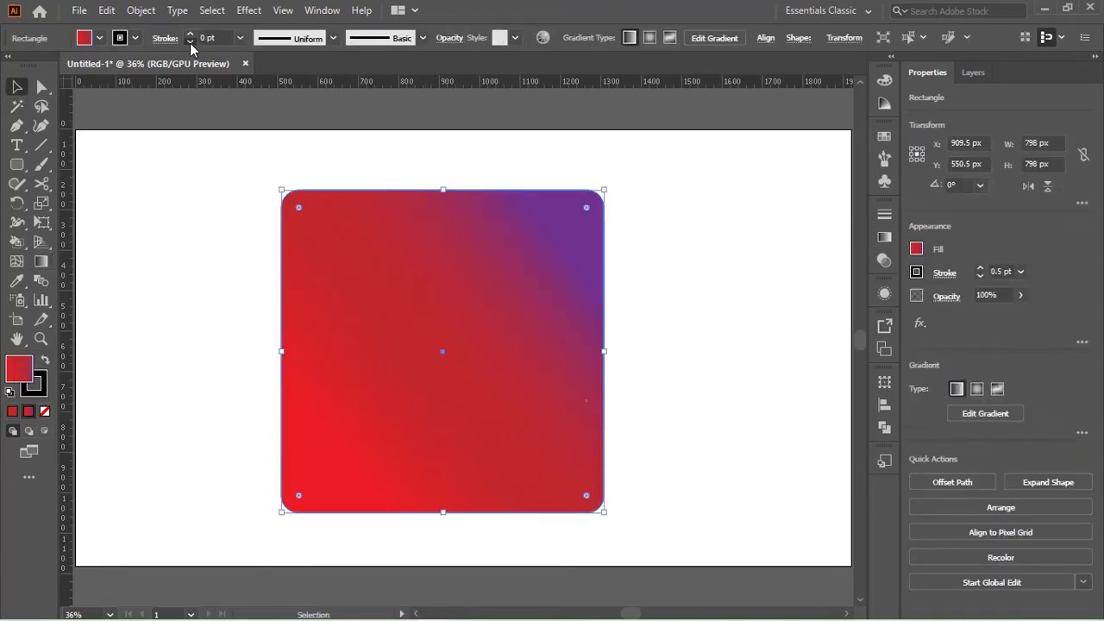
pyautogui.click(189, 43)
# Step: Offset the square's path by 10 px with miter joins and a miter limit of 4
pyautogui.click(109, 11)
pyautogui.moveTo(140, 10)
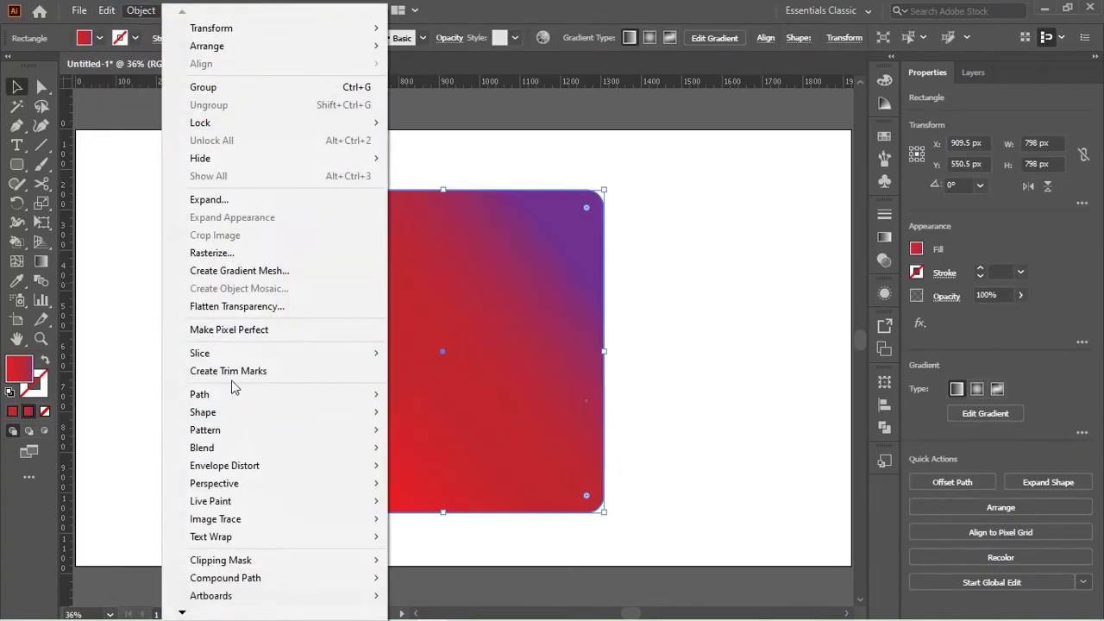
pyautogui.moveTo(198, 391)
pyautogui.click(444, 451)
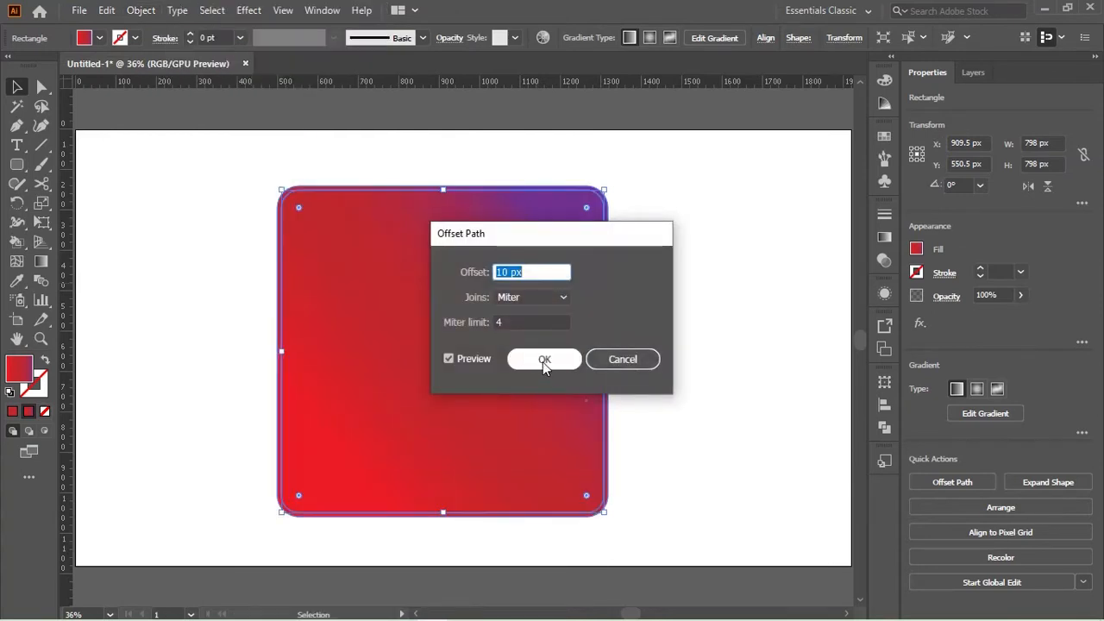
pyautogui.click(544, 361)
# Step: Fill the offset square with magenta and lower its opacity to 25%
pyautogui.click(916, 248)
pyautogui.click(864, 353)
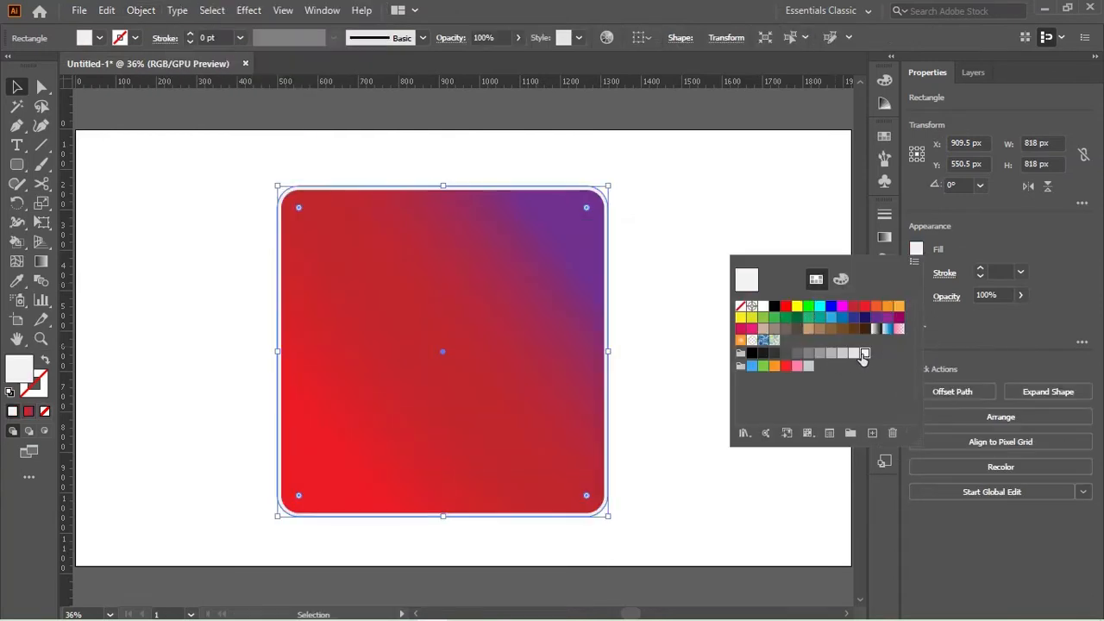
pyautogui.click(1002, 340)
pyautogui.click(917, 250)
pyautogui.click(842, 306)
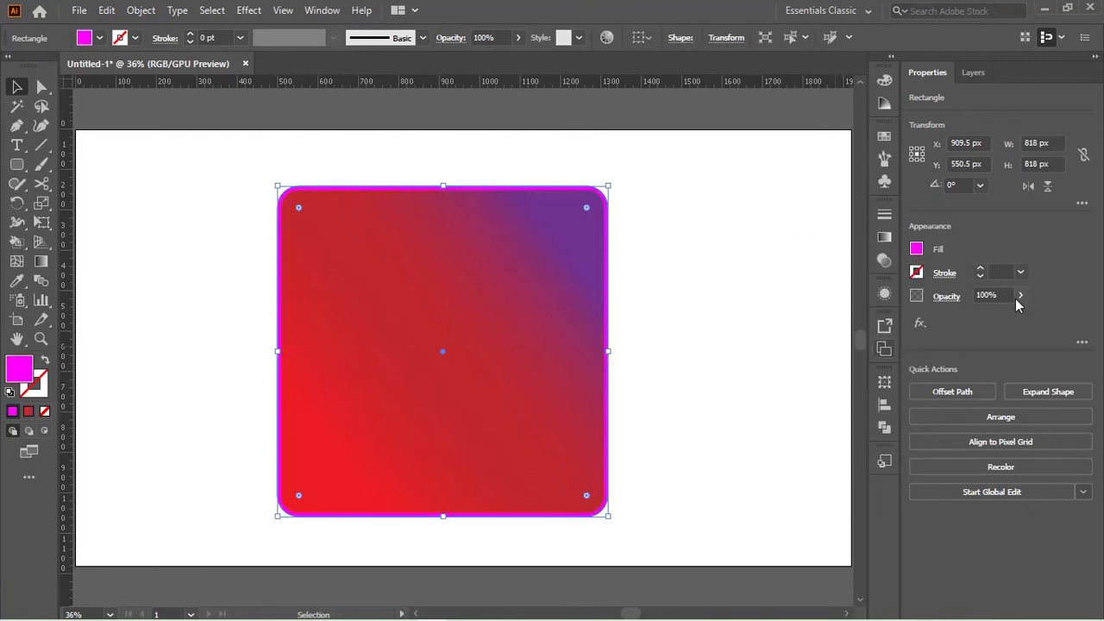
pyautogui.moveTo(989, 319); pyautogui.dragTo(974, 315)
# Step: Apply a Gaussian Blur effect to the offset square behind the gradient square
pyautogui.click(242, 12)
pyautogui.click(284, 28)
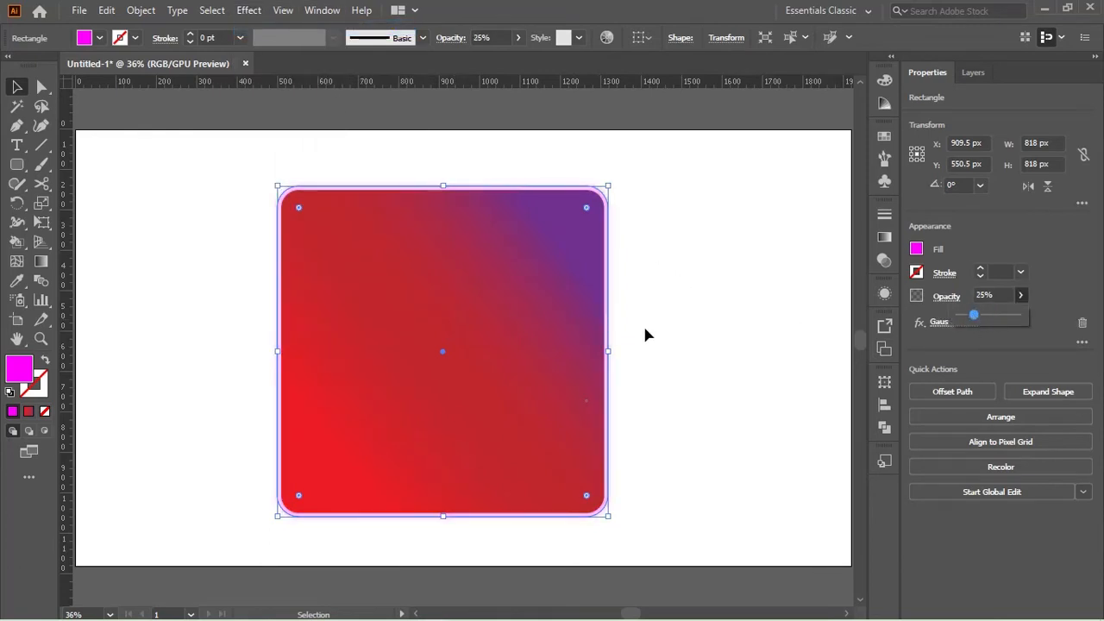
pyautogui.click(673, 318)
pyautogui.click(492, 247)
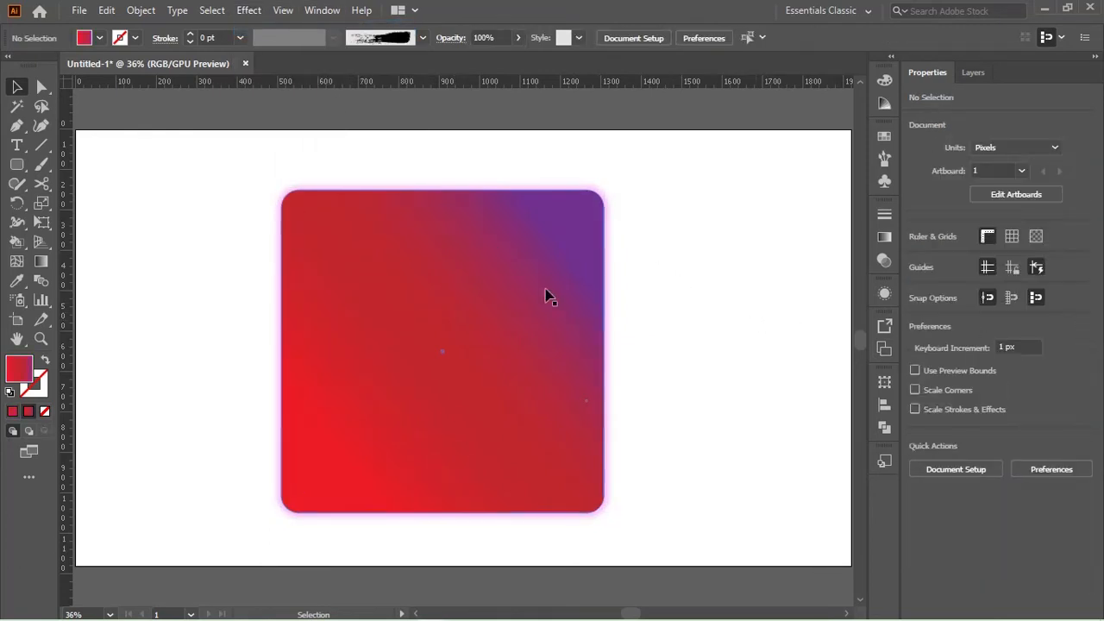
pyautogui.click(673, 244)
# Step: Try a light gray fill on the blurred square
pyautogui.click(609, 216)
pyautogui.click(916, 249)
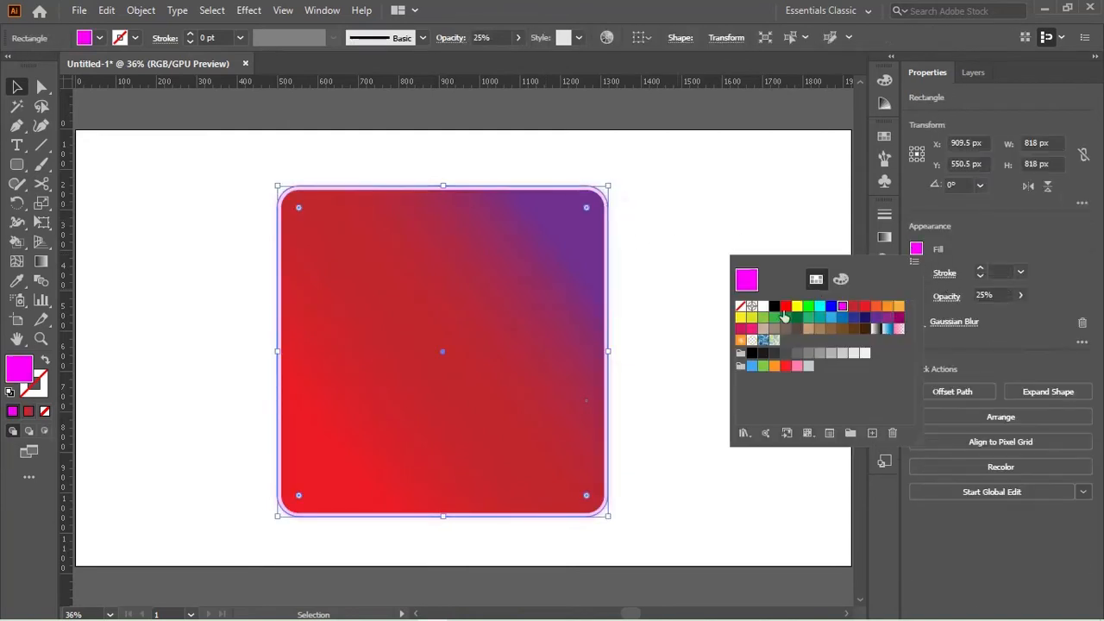
pyautogui.click(763, 307)
pyautogui.click(853, 355)
pyautogui.click(798, 241)
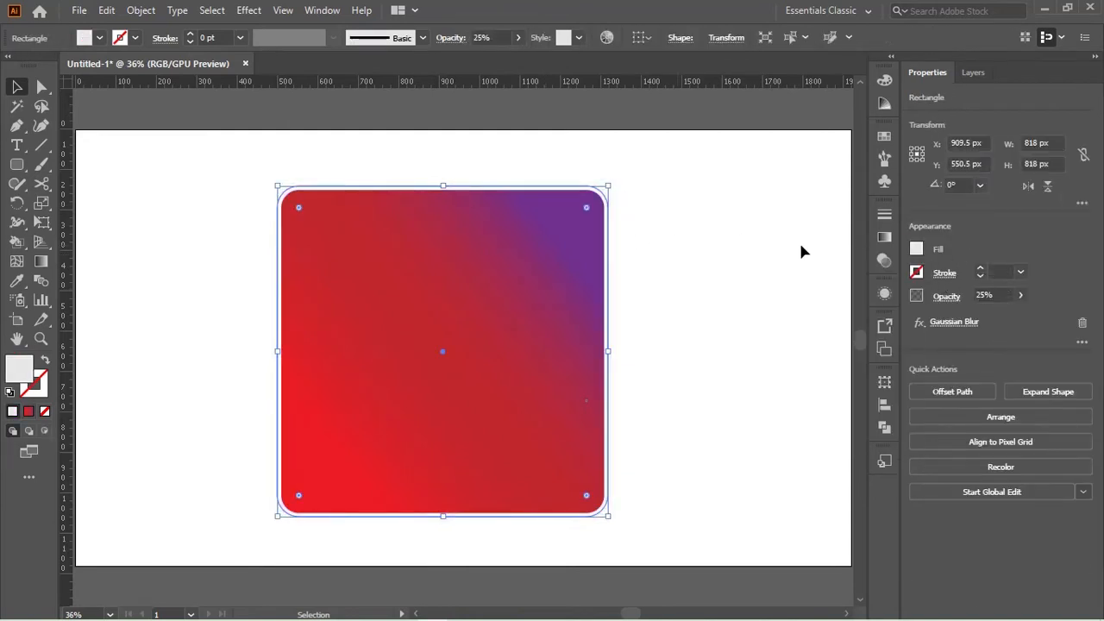
# Step: Fill the blurred square with dark gray and set its opacity to 60% as a shadow
pyautogui.click(608, 365)
pyautogui.click(916, 250)
pyautogui.click(797, 354)
pyautogui.click(690, 229)
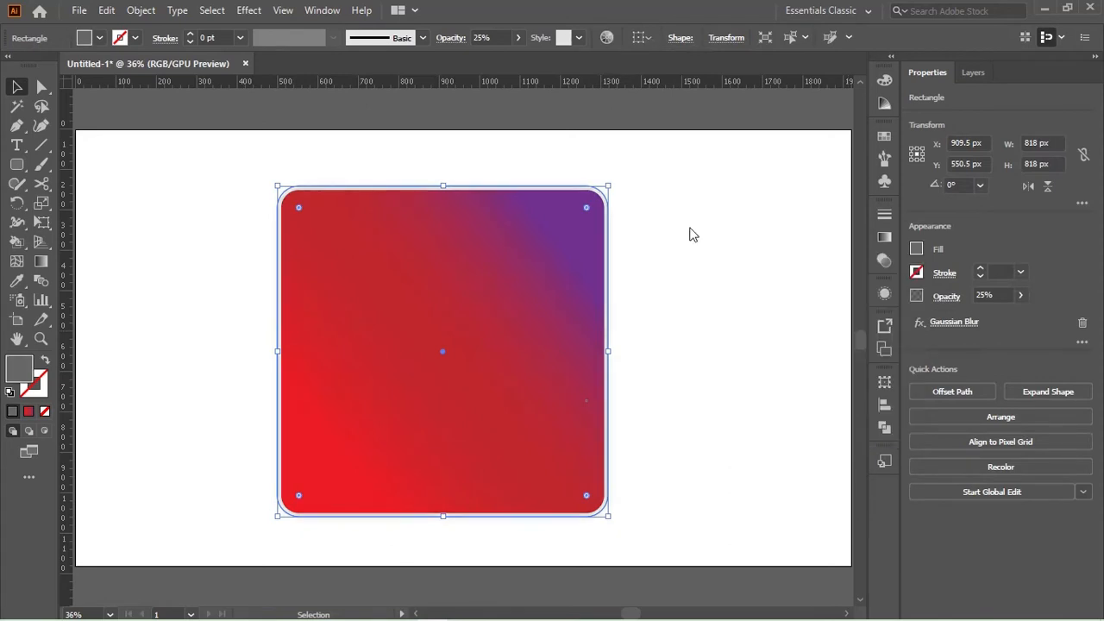
pyautogui.click(608, 402)
pyautogui.click(739, 354)
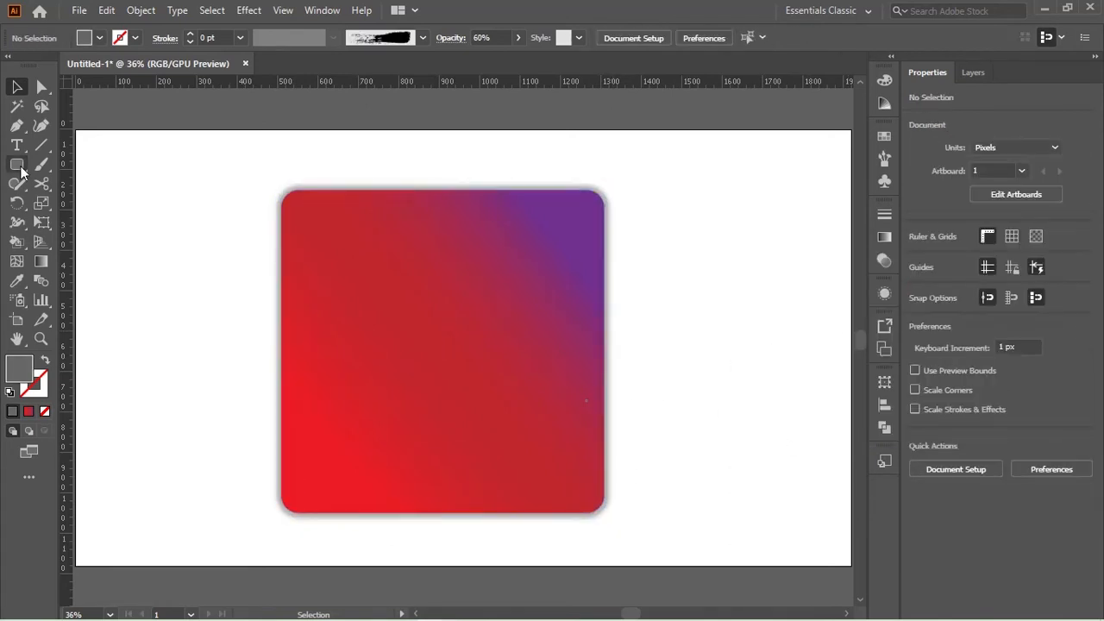
# Step: Draw a circle about 566 px wide centred on the square and fill it with the red-to-violet linear gradient
pyautogui.moveTo(19, 168); pyautogui.dragTo(78, 205)
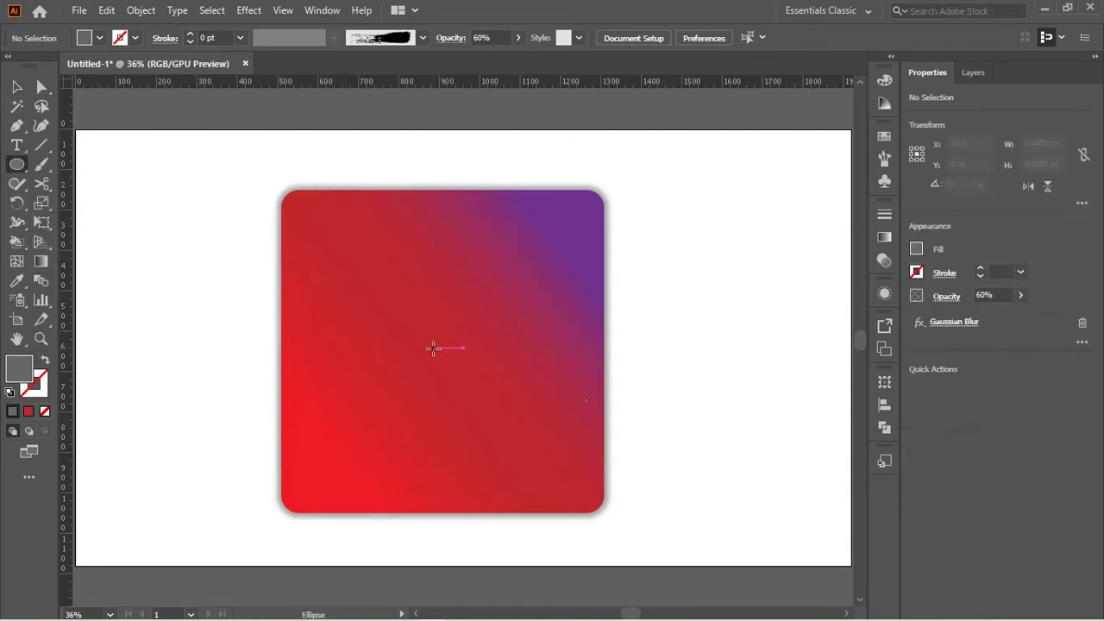
pyautogui.moveTo(444, 352); pyautogui.dragTo(540, 466)
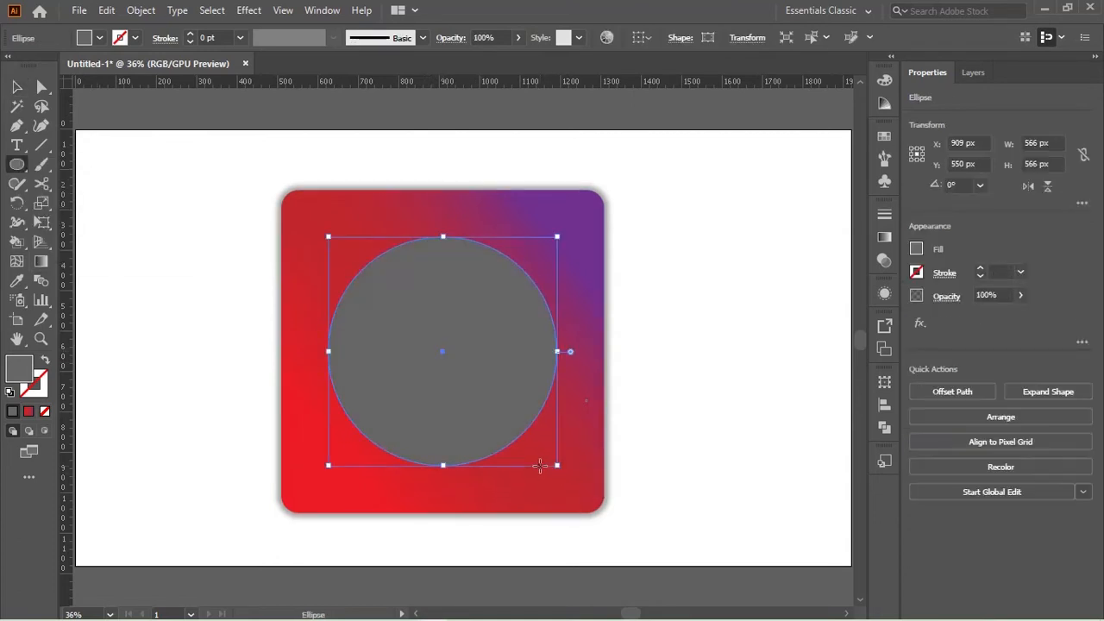
pyautogui.click(885, 238)
pyautogui.click(782, 328)
pyautogui.click(696, 295)
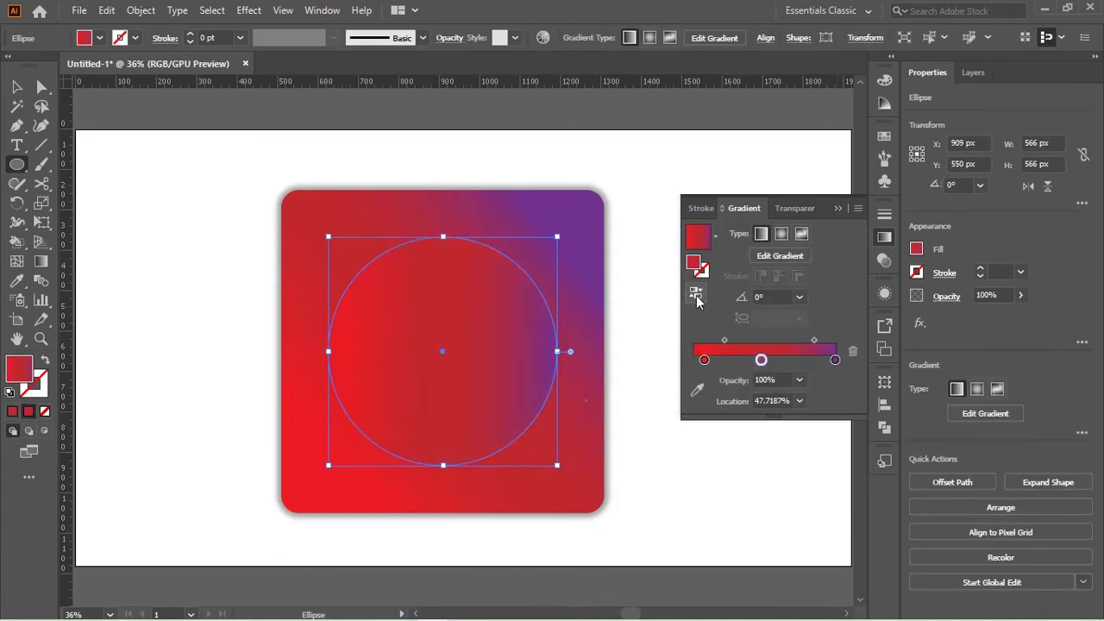
# Step: Rotate the circle to about 232° so violet sits at its lower-left, and move its middle gradient stop to about 39%
pyautogui.moveTo(565, 233); pyautogui.dragTo(458, 457)
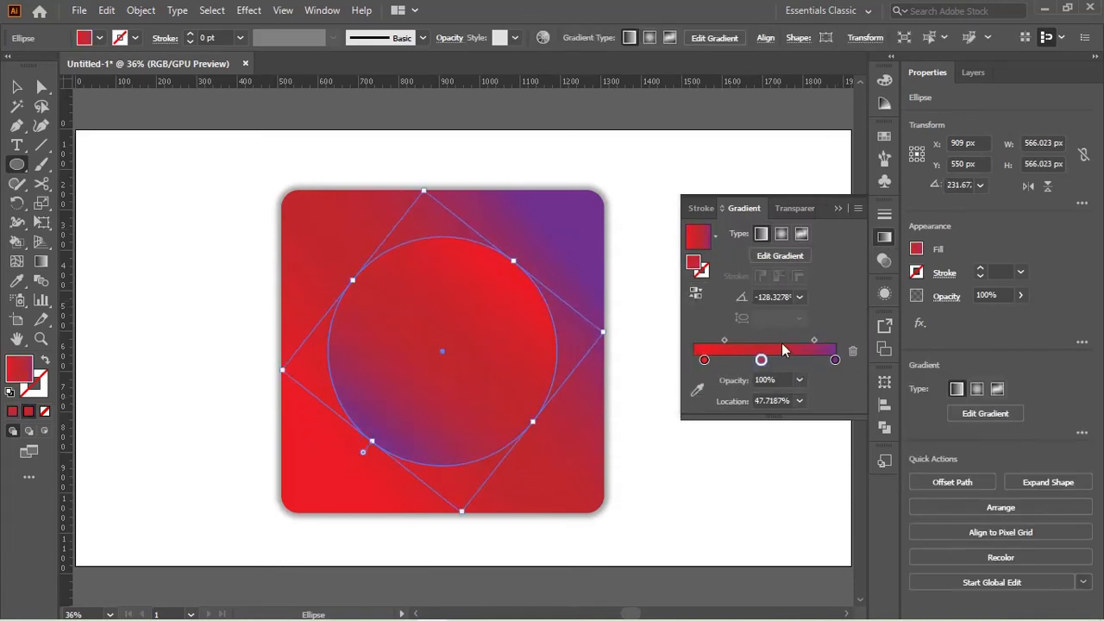
pyautogui.click(695, 292)
pyautogui.click(695, 292)
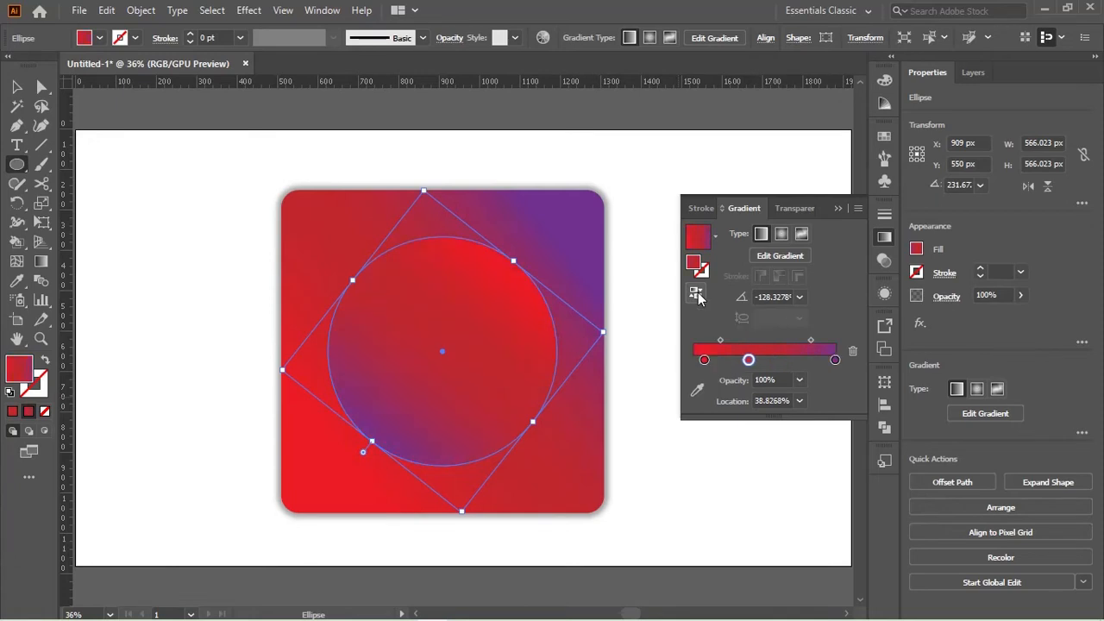
pyautogui.click(839, 209)
pyautogui.press('v')
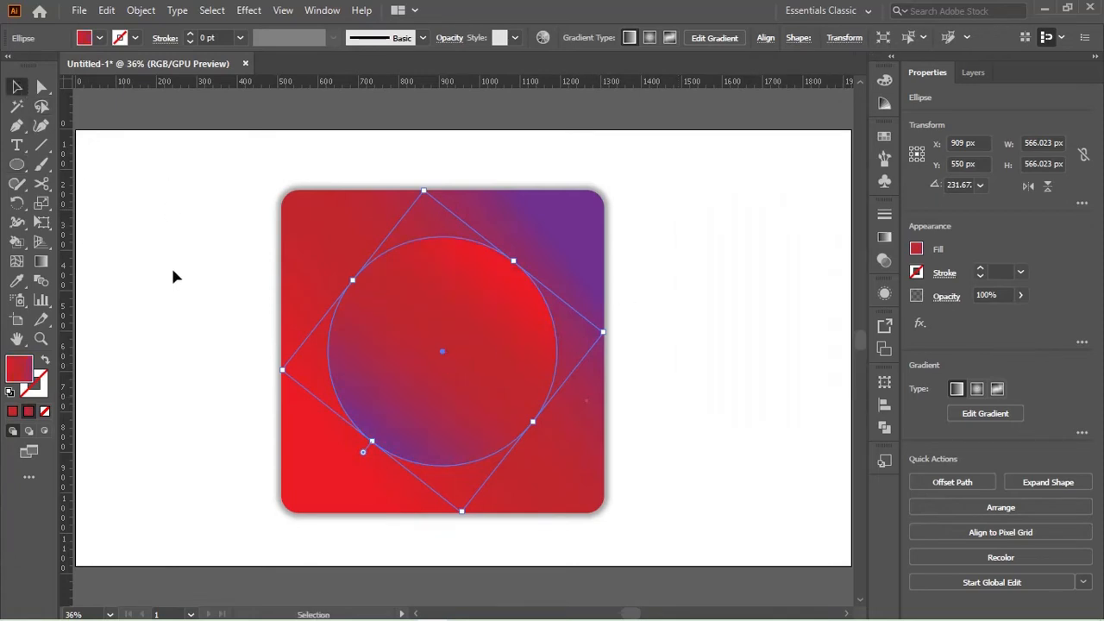
# Step: Offset the circle's path outward by 10 px
pyautogui.click(141, 11)
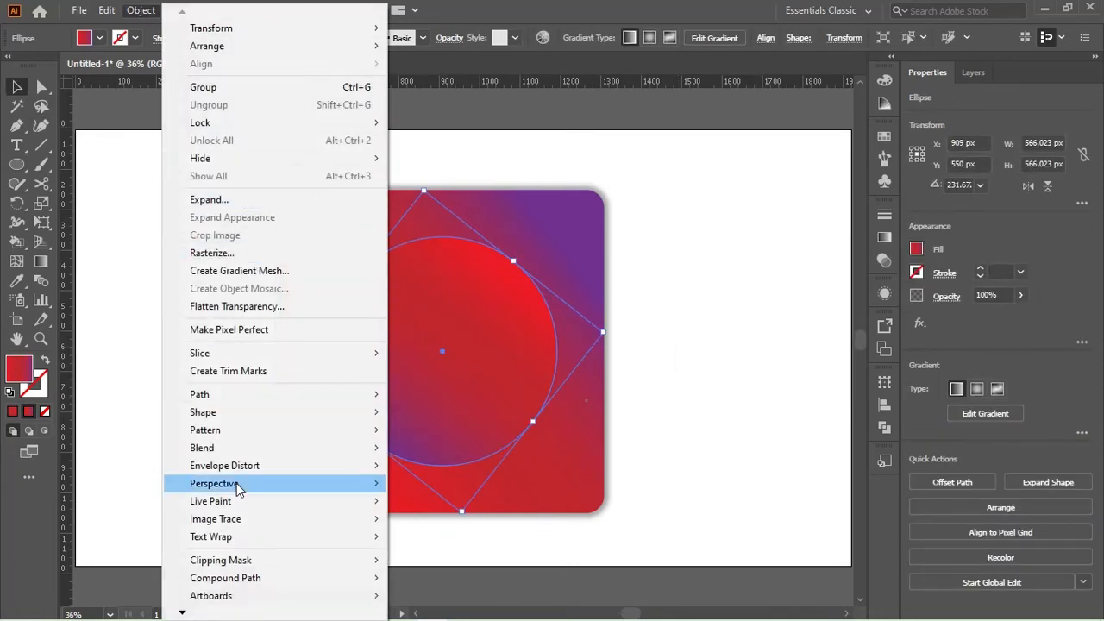
pyautogui.moveTo(237, 397)
pyautogui.click(483, 440)
pyautogui.click(141, 11)
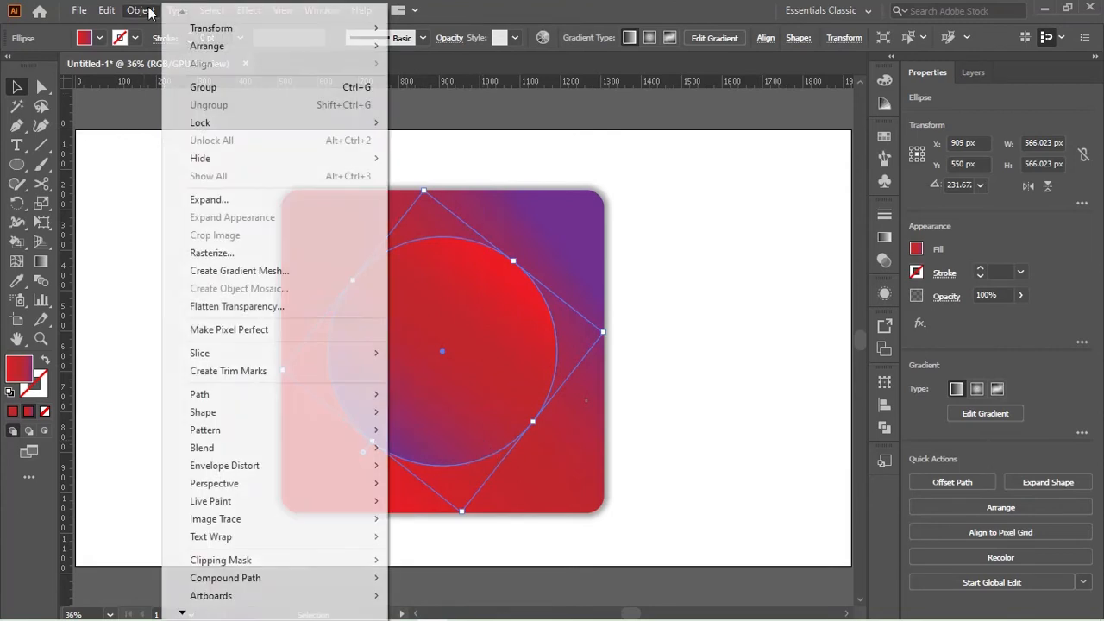
pyautogui.moveTo(224, 394)
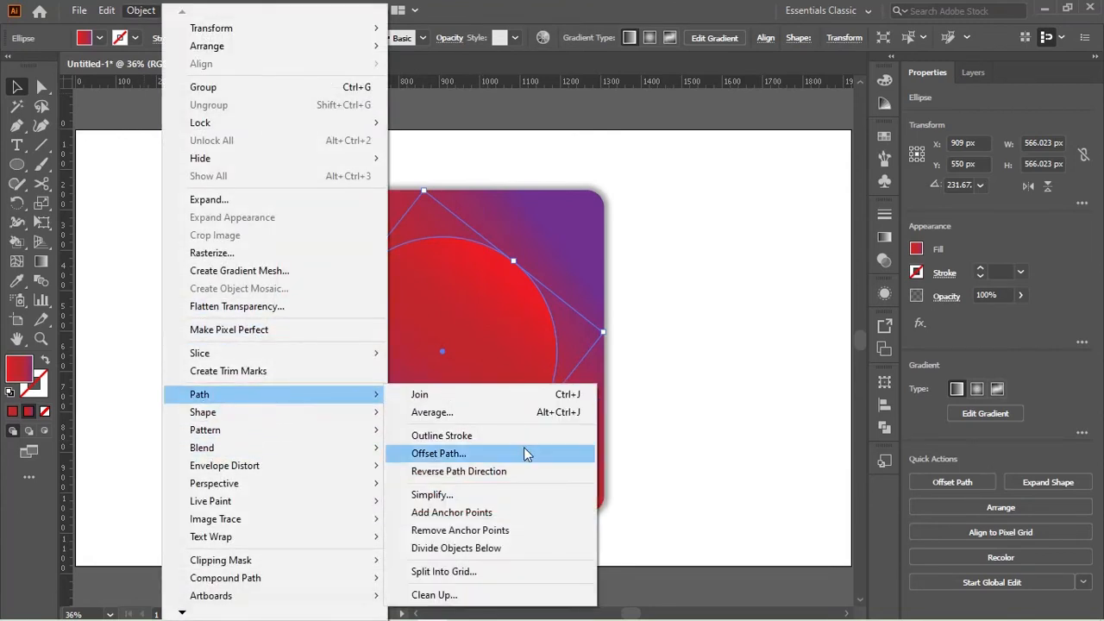
pyautogui.click(523, 447)
pyautogui.click(547, 358)
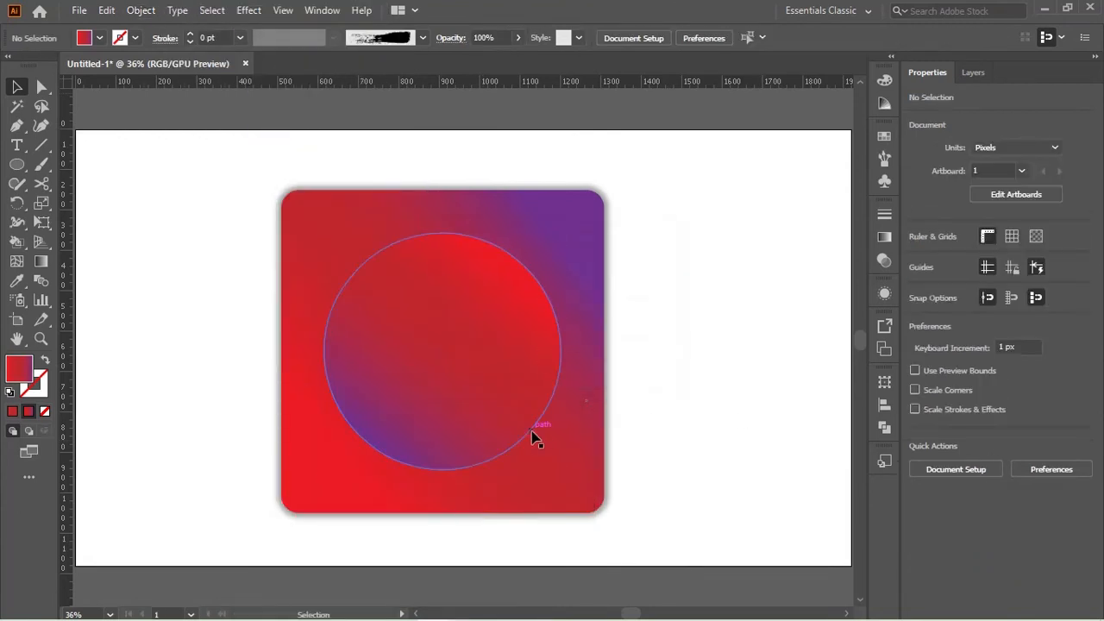
# Step: Select the offset circle path behind the ellipse and fill it with white
pyautogui.click(973, 73)
pyautogui.click(1078, 131)
pyautogui.click(1077, 114)
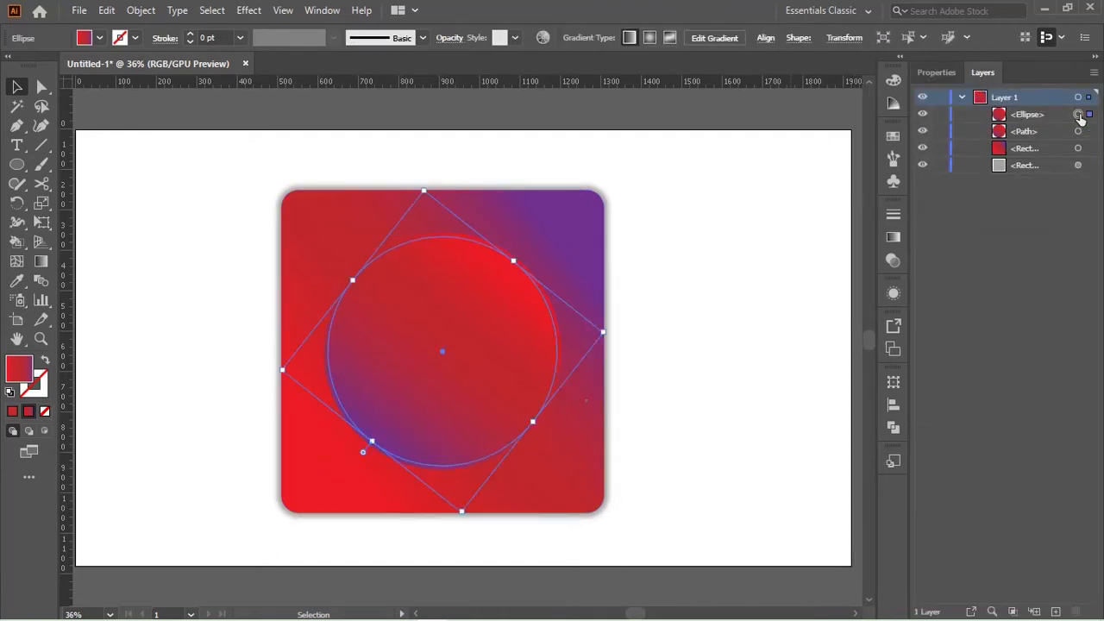
pyautogui.click(1078, 131)
pyautogui.click(935, 72)
pyautogui.click(916, 249)
pyautogui.click(763, 308)
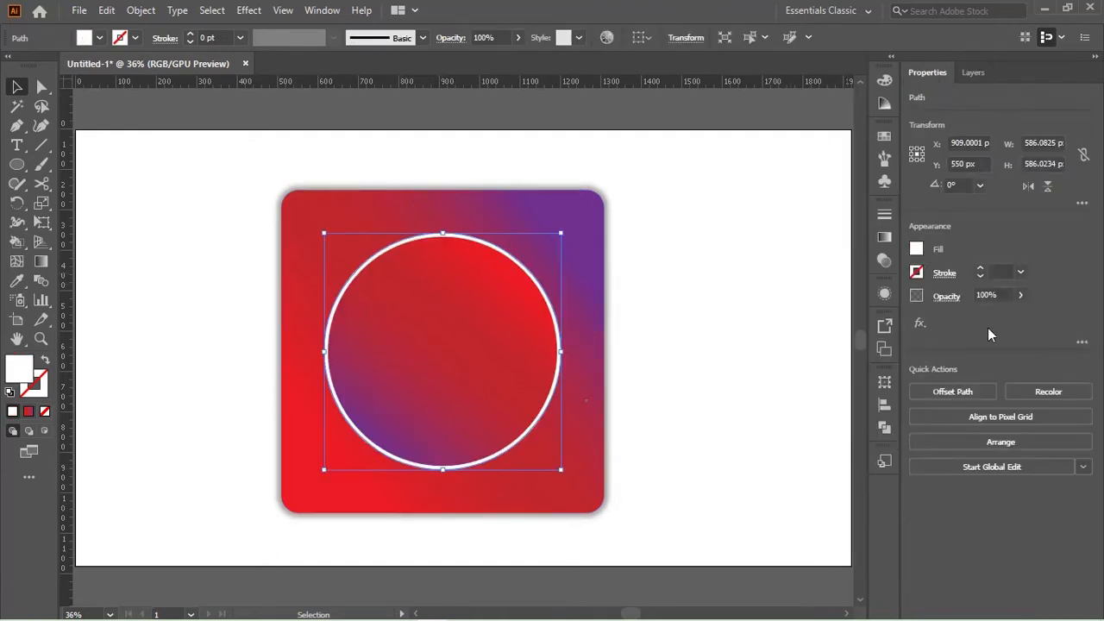
# Step: Set the opacity of the white circle behind the gradient ellipse to 51%
pyautogui.moveTo(1015, 318); pyautogui.dragTo(987, 317)
pyautogui.click(709, 330)
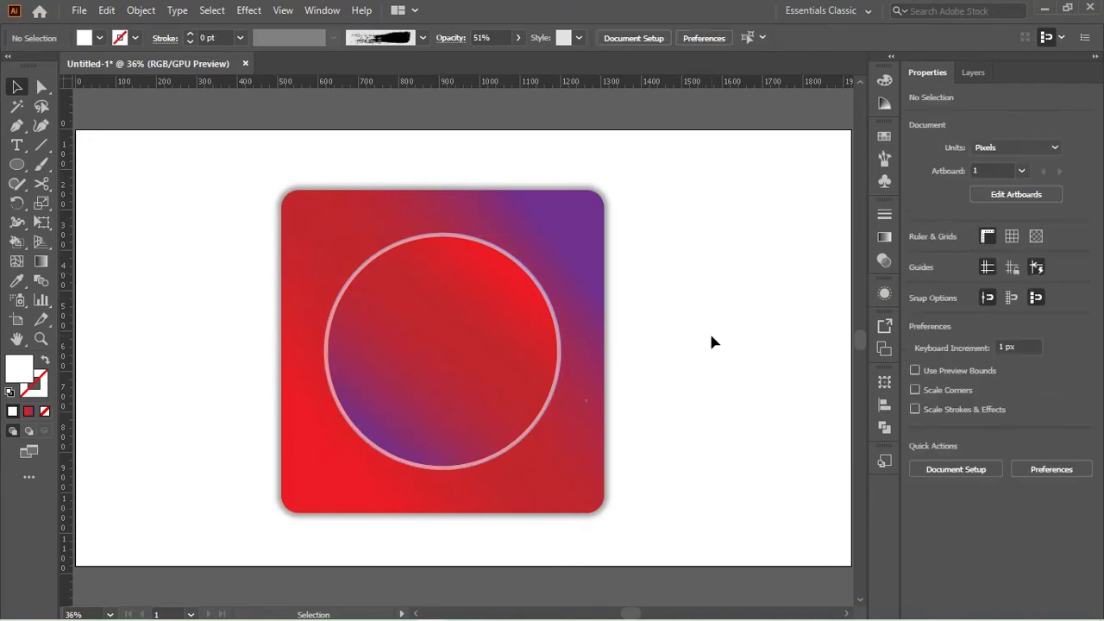
# Step: Try to shrink the translucent white rim circle slightly about its centre, and undo the resize
pyautogui.click(557, 324)
pyautogui.click(365, 266)
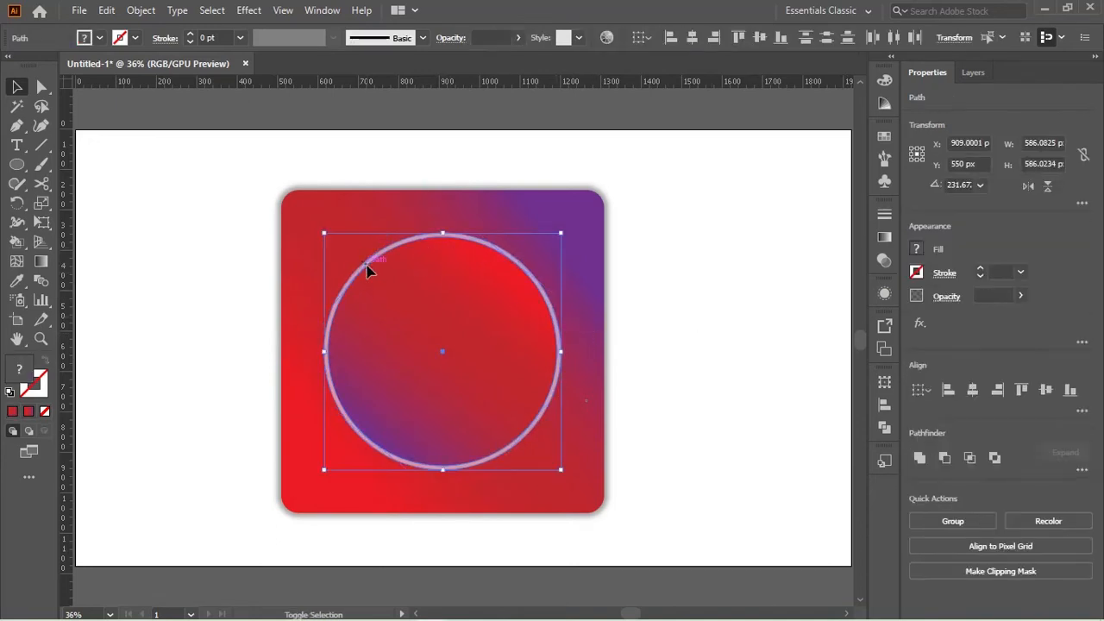
pyautogui.scroll(1, 565, 410)
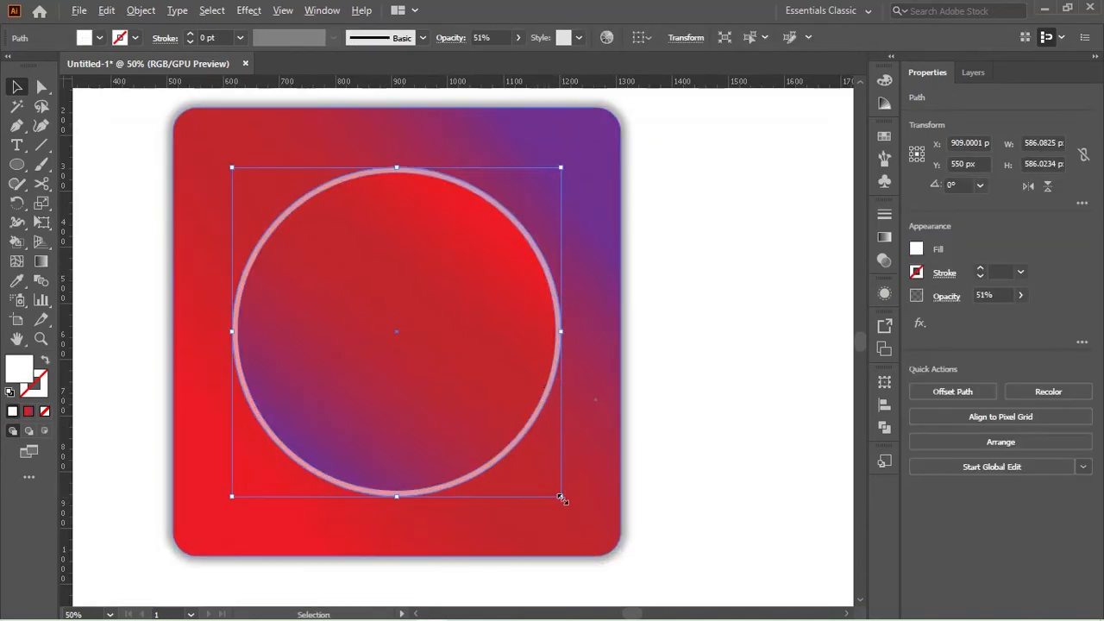
pyautogui.moveTo(560, 498); pyautogui.dragTo(551, 487)
pyautogui.click(716, 477)
pyautogui.hotkey('ctrl', 'z')
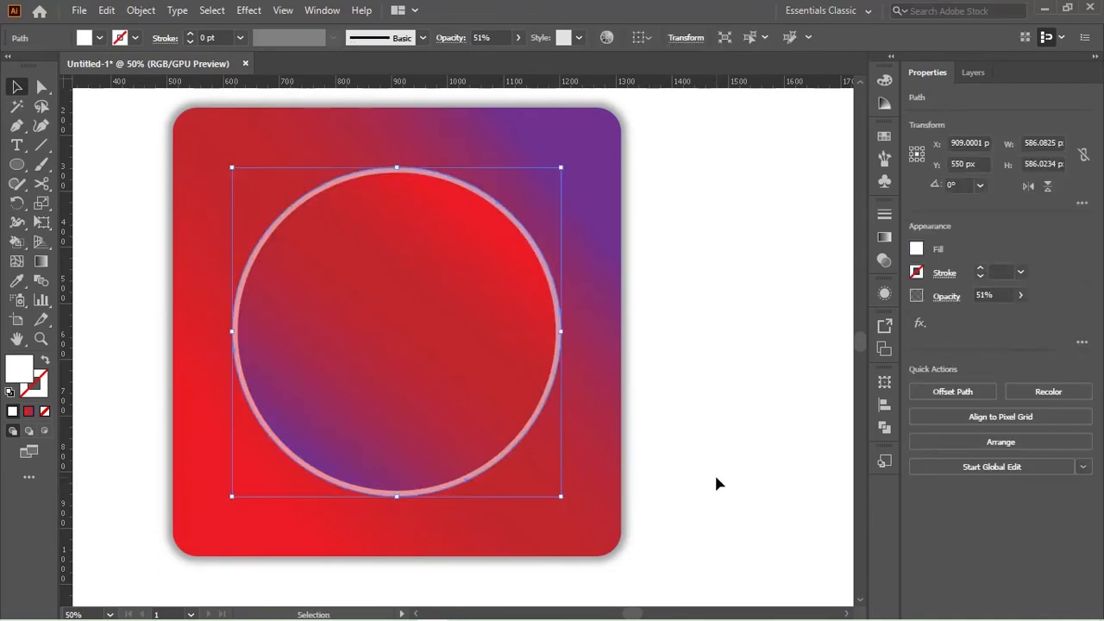
pyautogui.click(716, 479)
pyautogui.scroll(-1, 669, 405)
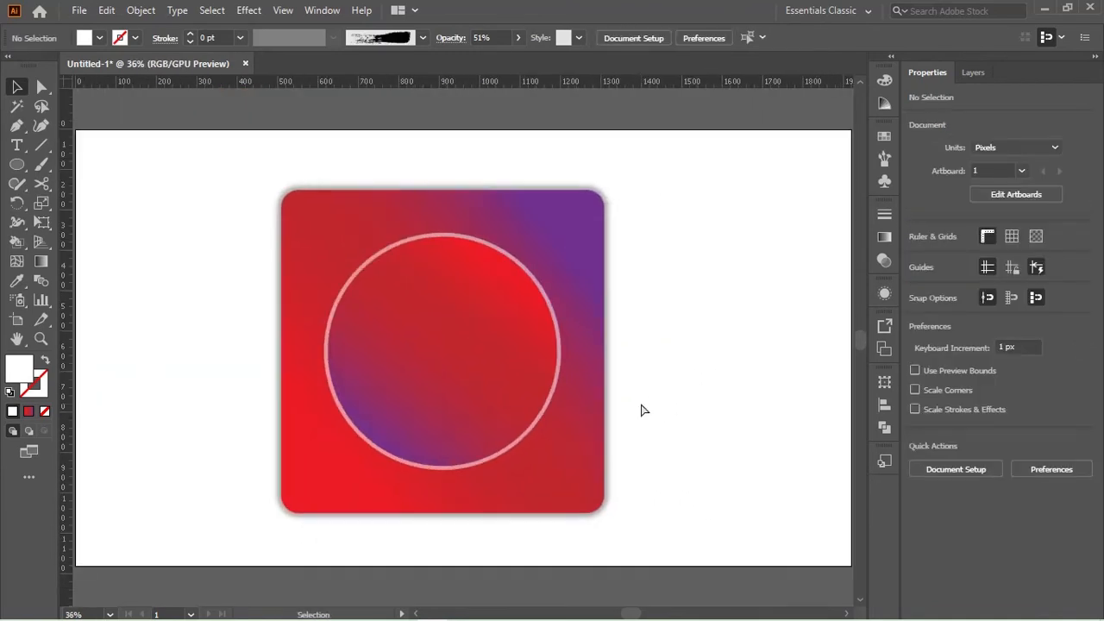
# Step: Increase the corner rounding of the red-to-violet square together with its blurred shadow
pyautogui.click(584, 498)
pyautogui.moveTo(632, 520); pyautogui.dragTo(574, 481)
pyautogui.click(39, 88)
pyautogui.click(732, 464)
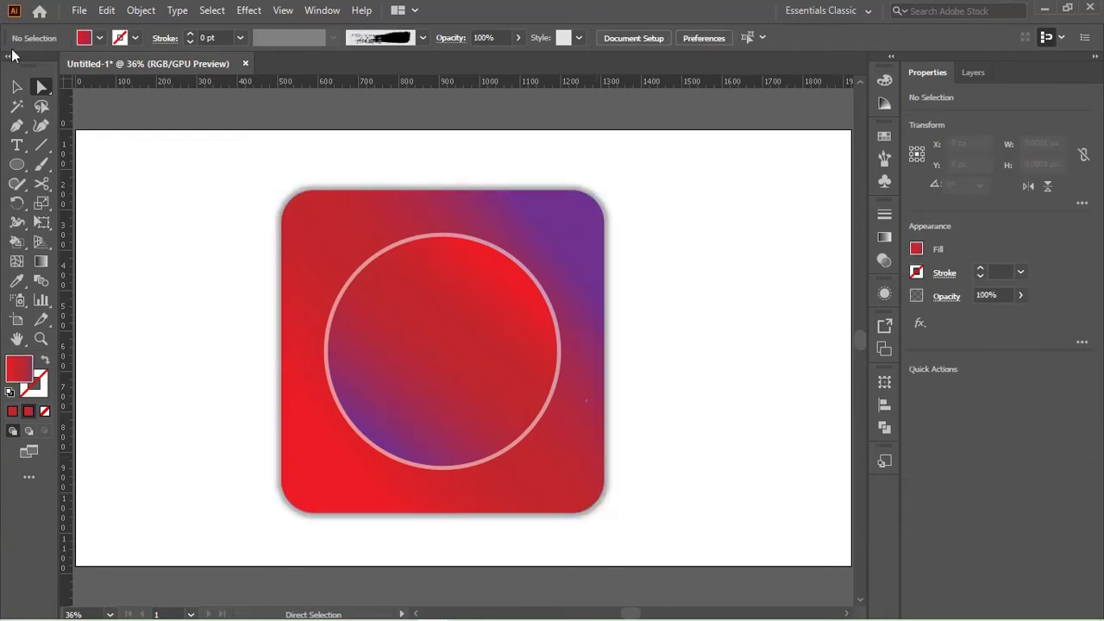
# Step: Change the large circle's violet gradient stop to white and move the adjacent midpoint slightly towards the middle stop
pyautogui.click(16, 86)
pyautogui.click(403, 420)
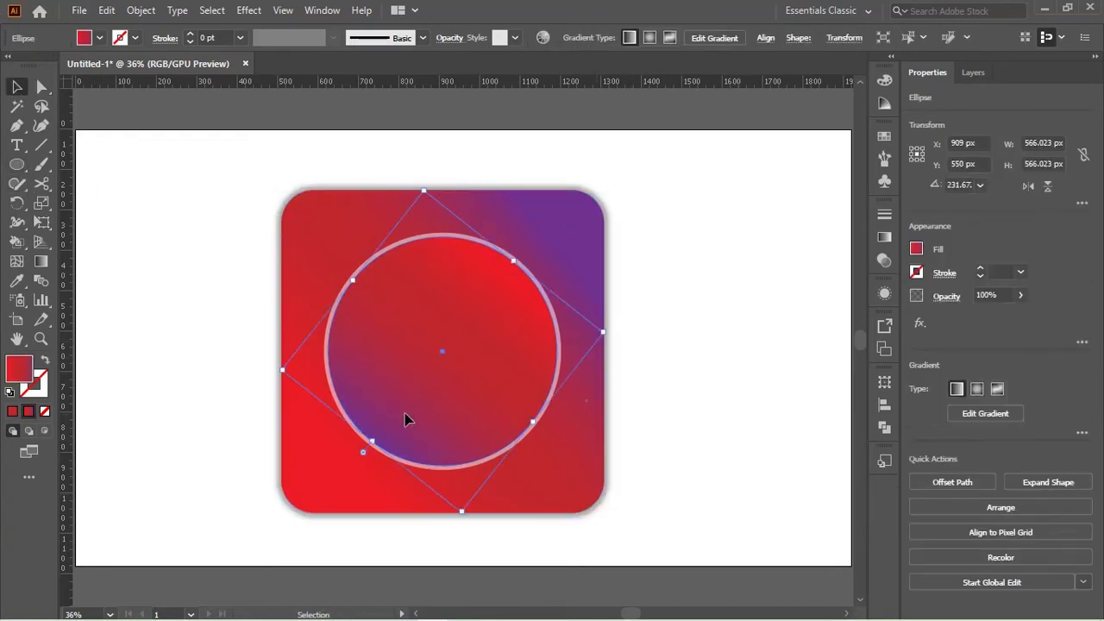
pyautogui.press('g')
pyautogui.doubleClick(372, 442)
pyautogui.click(189, 297)
pyautogui.click(168, 453)
pyautogui.moveTo(391, 407); pyautogui.dragTo(403, 402)
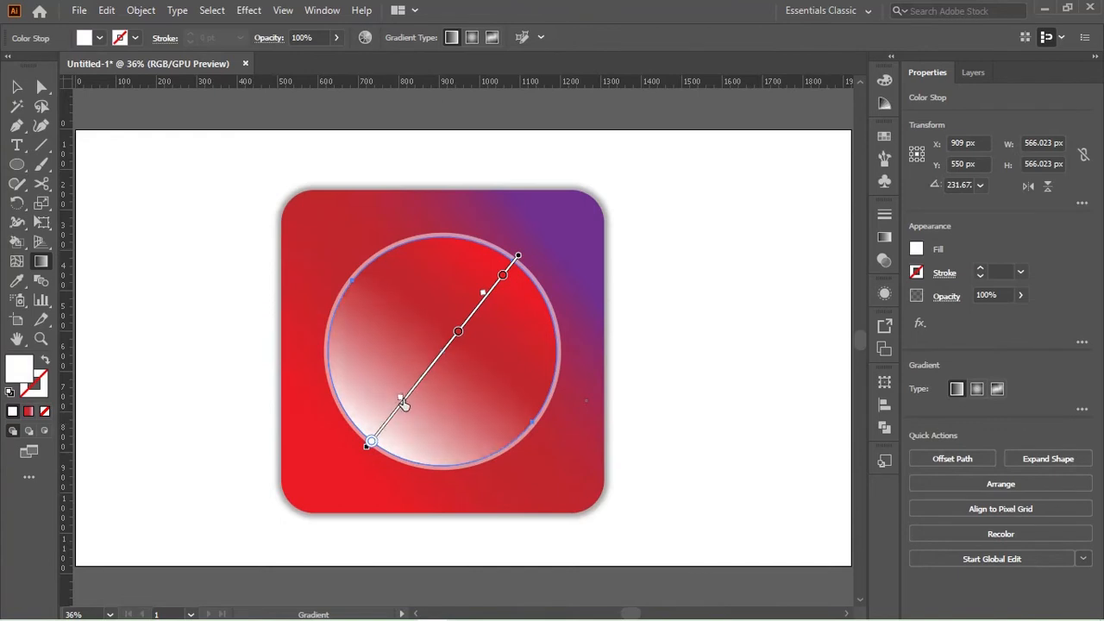
pyautogui.click(17, 86)
pyautogui.click(99, 230)
# Step: Draw a circle about 139 px wide to the left of the square and rotate it to 240°
pyautogui.press('l')
pyautogui.moveTo(144, 294)
pyautogui.mouseDown()
pyautogui.moveTo(215, 362)
pyautogui.moveTo(200, 352)
pyautogui.mouseUp()
pyautogui.moveTo(204, 290)
pyautogui.mouseDown()
pyautogui.moveTo(227, 377)
pyautogui.moveTo(196, 410)
pyautogui.mouseUp()
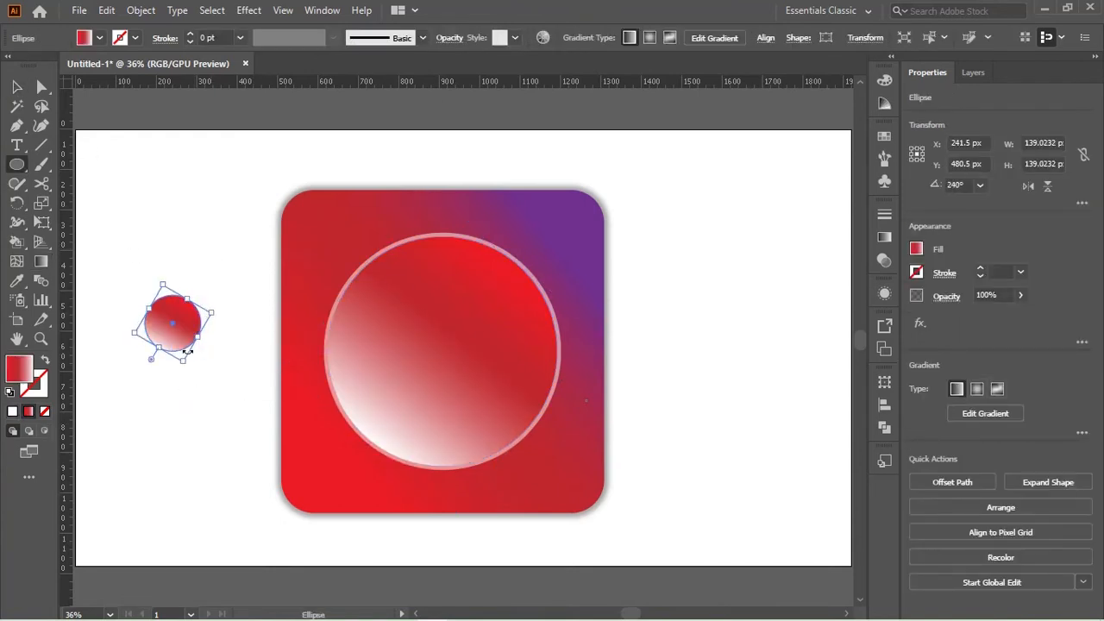
# Step: Recolour the small circle's red end gradient stop to orange
pyautogui.press('g')
pyautogui.scroll(4, 175, 323)
pyautogui.click(183, 304)
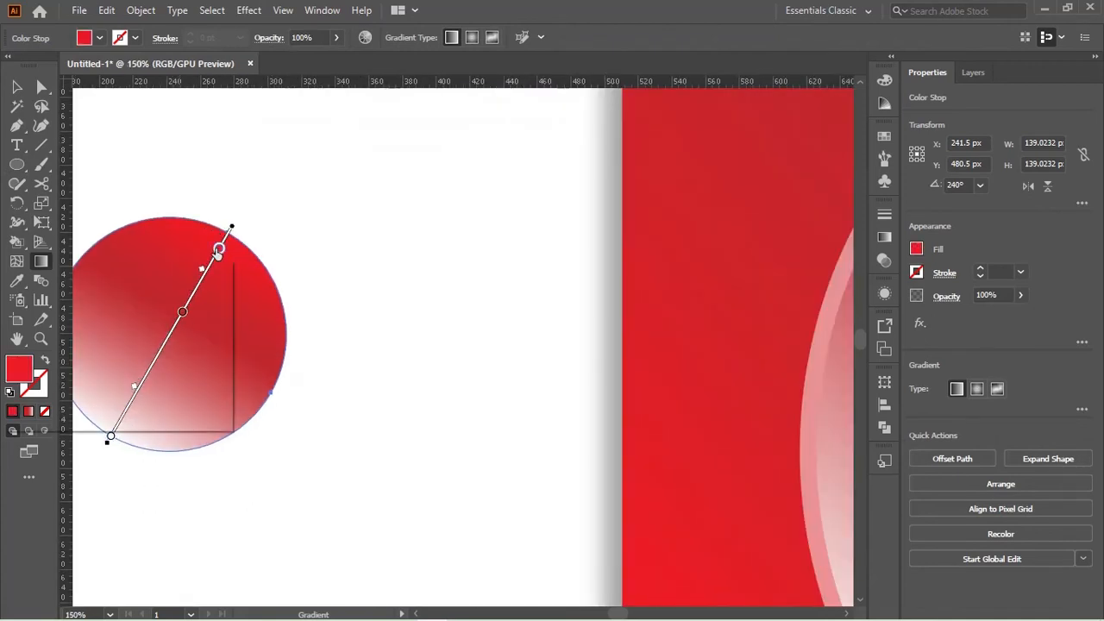
pyautogui.doubleClick(184, 304)
pyautogui.click(153, 298)
pyautogui.press('Escape')
# Step: Recolour the small circle's middle gradient stop to bright red and shift both gradient midpoints towards it
pyautogui.doubleClick(182, 312)
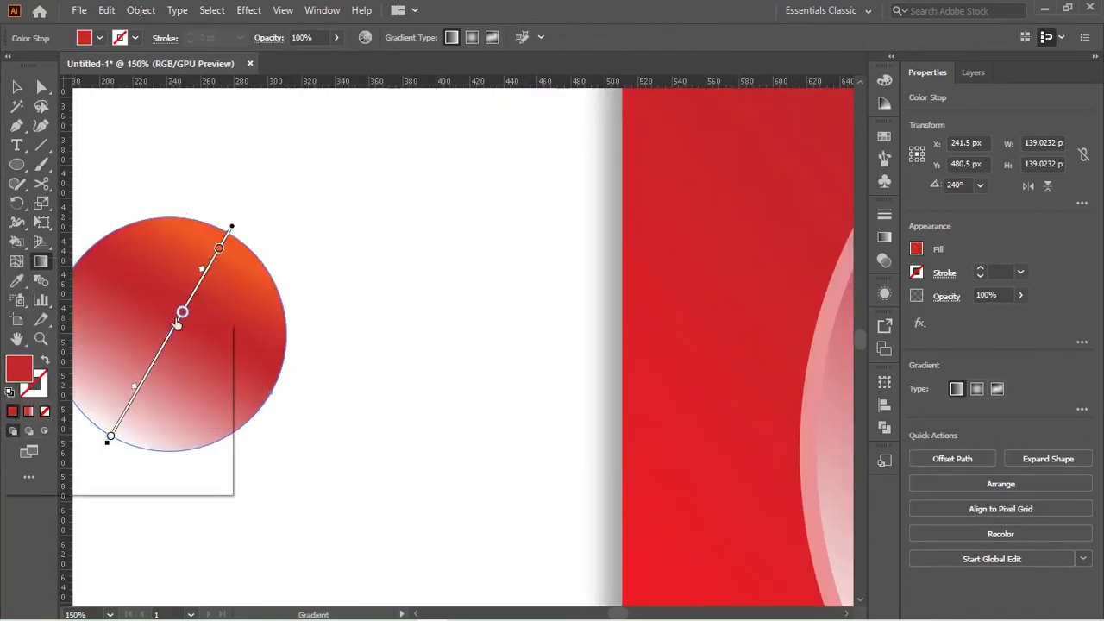
pyautogui.click(142, 363)
pyautogui.press('Escape')
pyautogui.moveTo(133, 385); pyautogui.dragTo(162, 338)
pyautogui.moveTo(203, 271)
pyautogui.mouseDown()
pyautogui.moveTo(190, 294)
pyautogui.moveTo(204, 284)
pyautogui.mouseUp()
pyautogui.press('v')
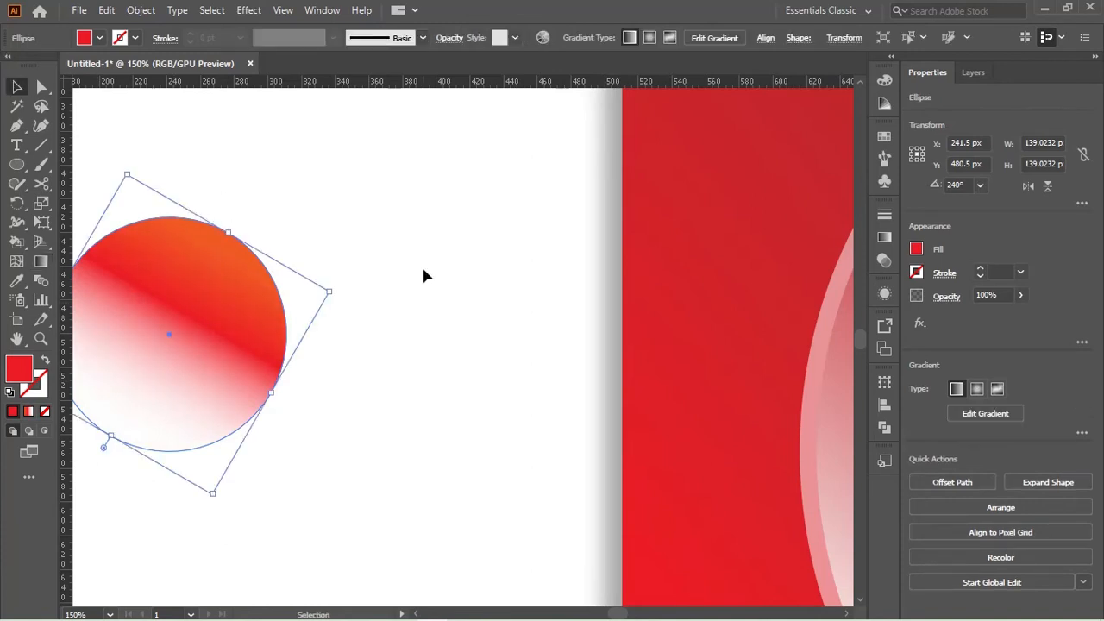
# Step: Move the small orange-to-white circle to the centre of the large circle
pyautogui.scroll(-3, 422, 264)
pyautogui.click(422, 265)
pyautogui.moveTo(352, 302); pyautogui.dragTo(528, 331)
pyautogui.click(729, 351)
# Step: Enlarge the small centre circle about its own centre to about 188 px
pyautogui.click(474, 344)
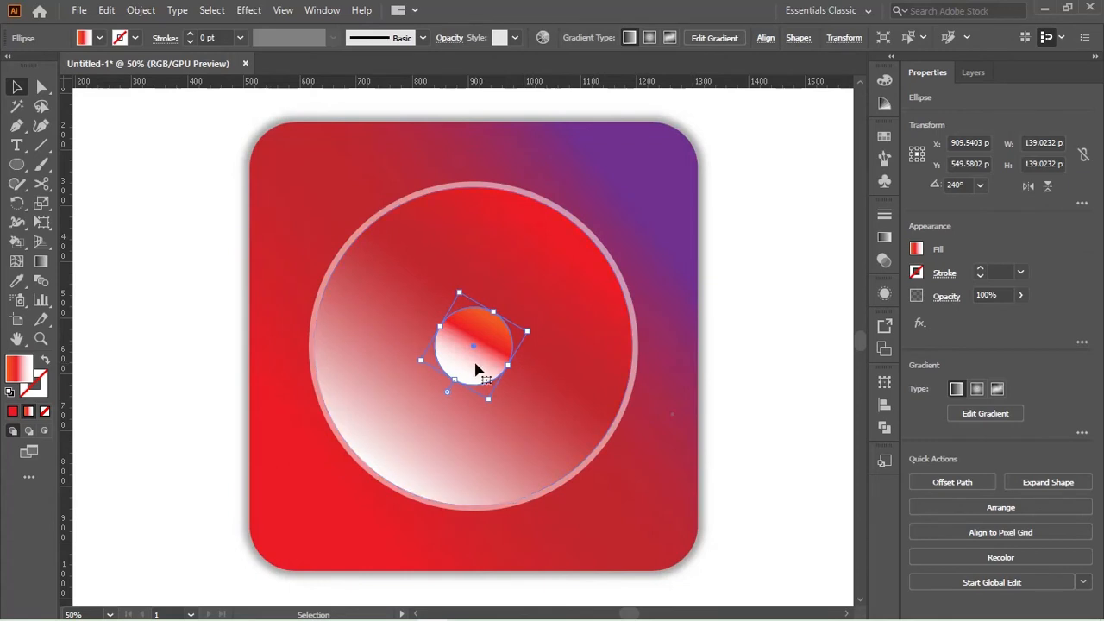
pyautogui.press('g')
pyautogui.press('v')
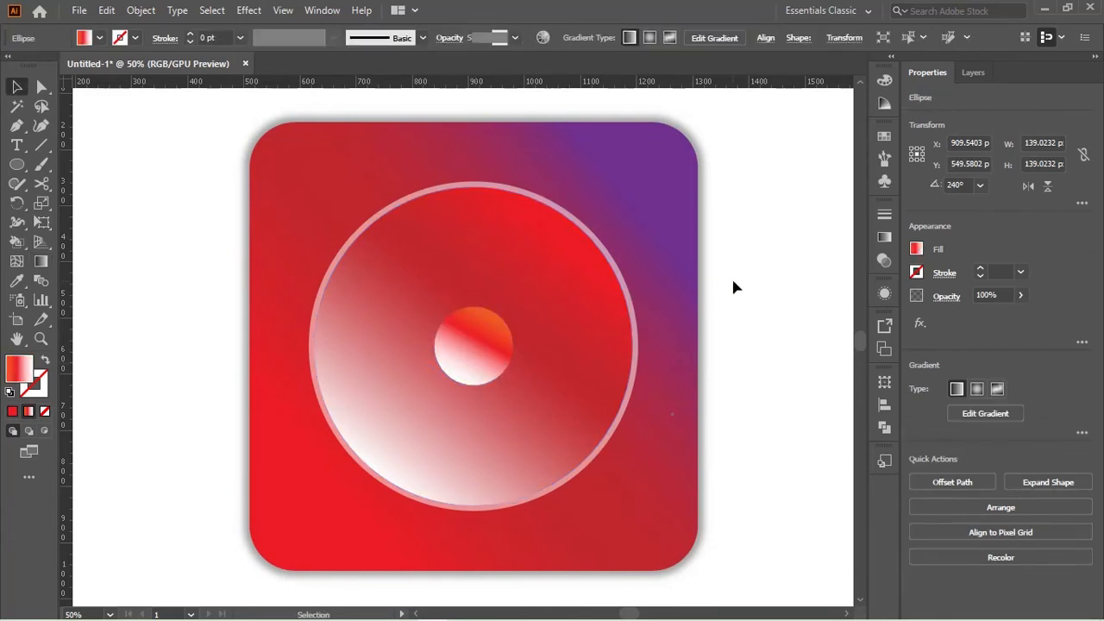
pyautogui.click(732, 276)
pyautogui.click(496, 373)
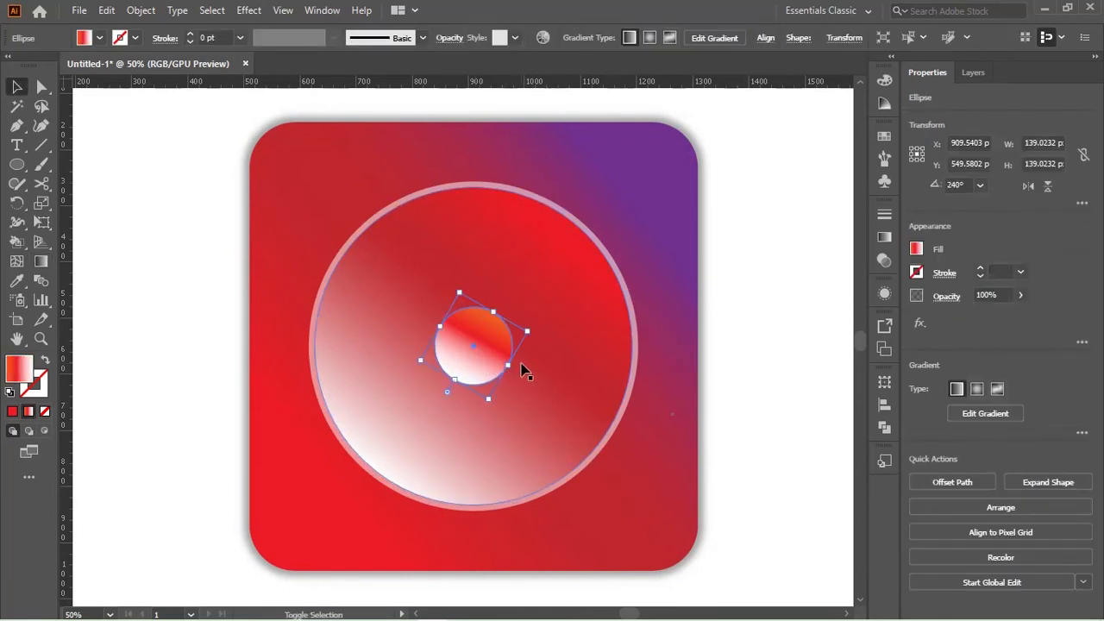
pyautogui.moveTo(527, 330); pyautogui.dragTo(546, 326)
pyautogui.click(738, 358)
pyautogui.click(467, 353)
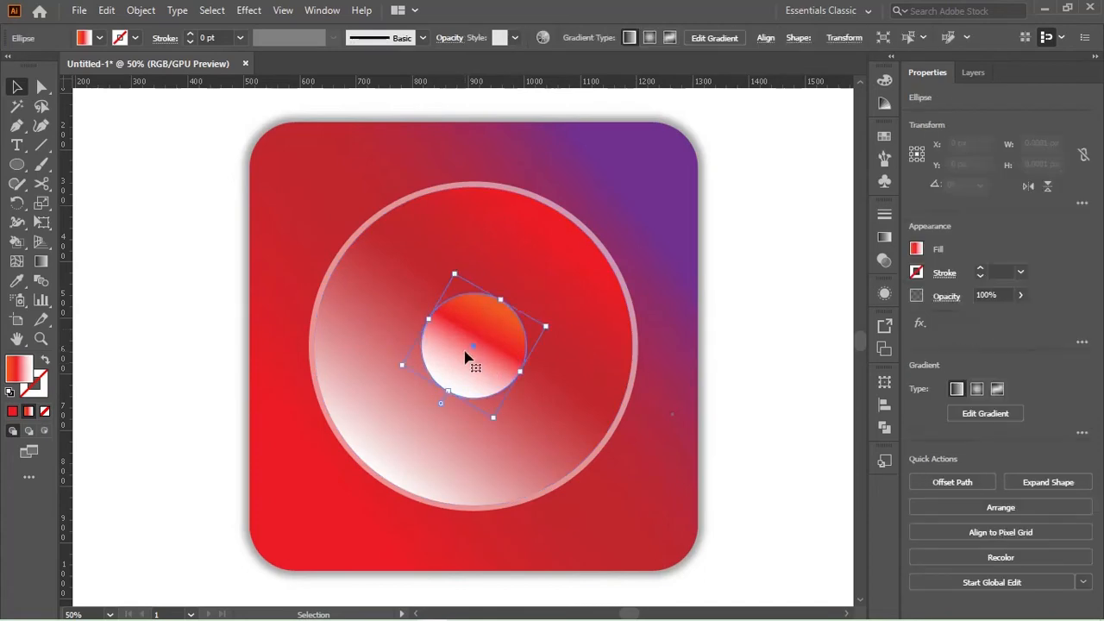
pyautogui.press('g')
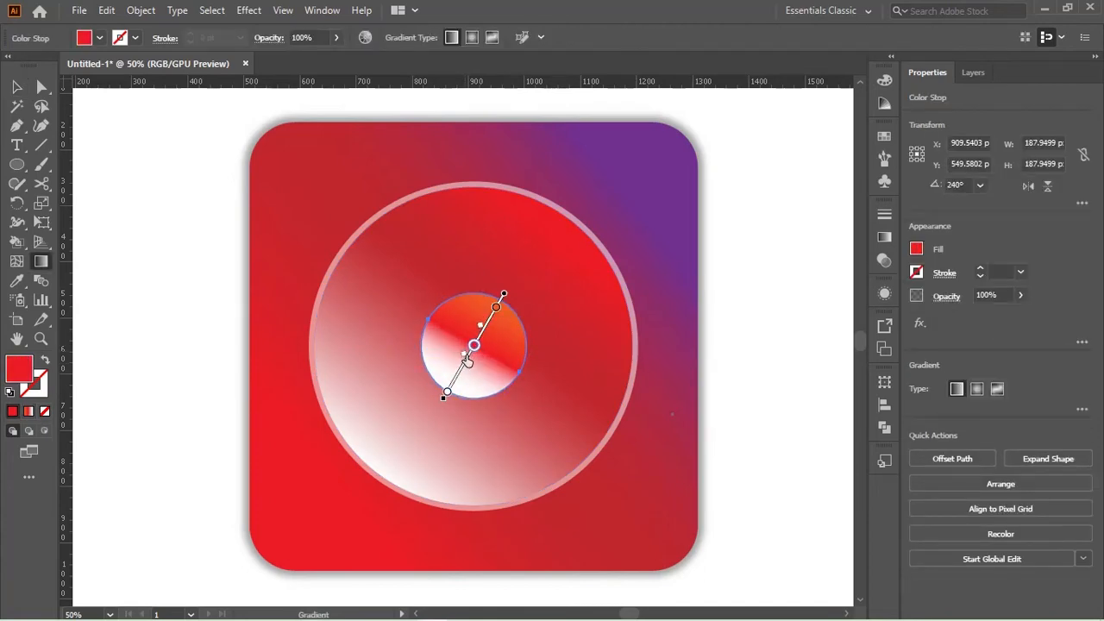
pyautogui.press('v')
pyautogui.click(750, 377)
# Step: Duplicate the centre circle at about 116 px, centre the copy inside the original and rotate it to 45°
pyautogui.moveTo(504, 381); pyautogui.dragTo(527, 413)
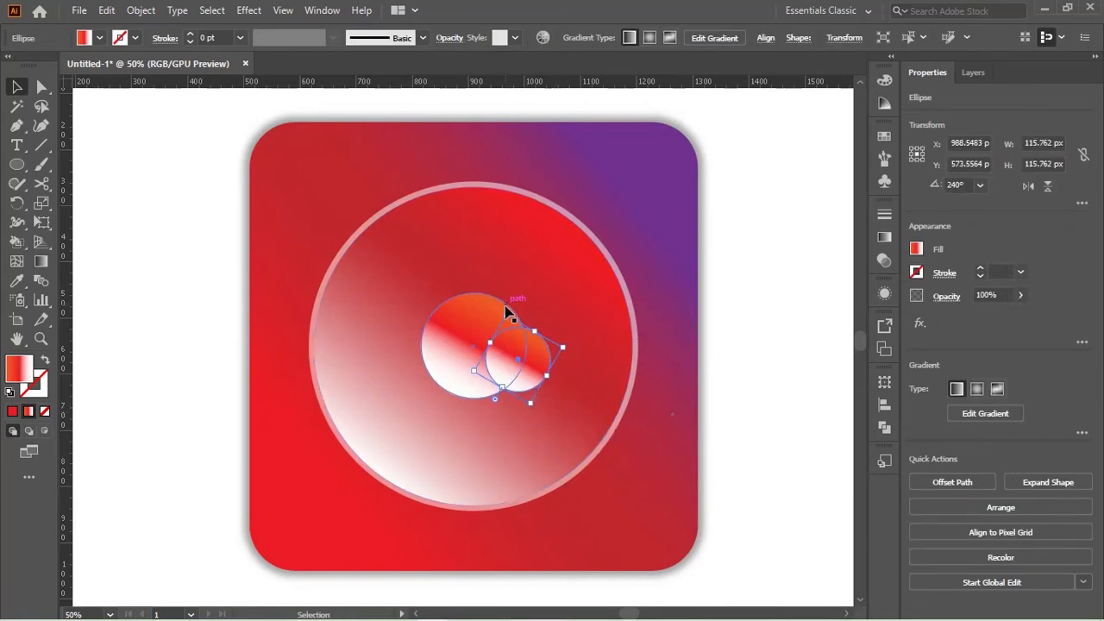
pyautogui.moveTo(508, 312); pyautogui.dragTo(472, 350)
pyautogui.moveTo(476, 398); pyautogui.dragTo(476, 393)
pyautogui.click(528, 401)
pyautogui.click(751, 402)
pyautogui.click(480, 369)
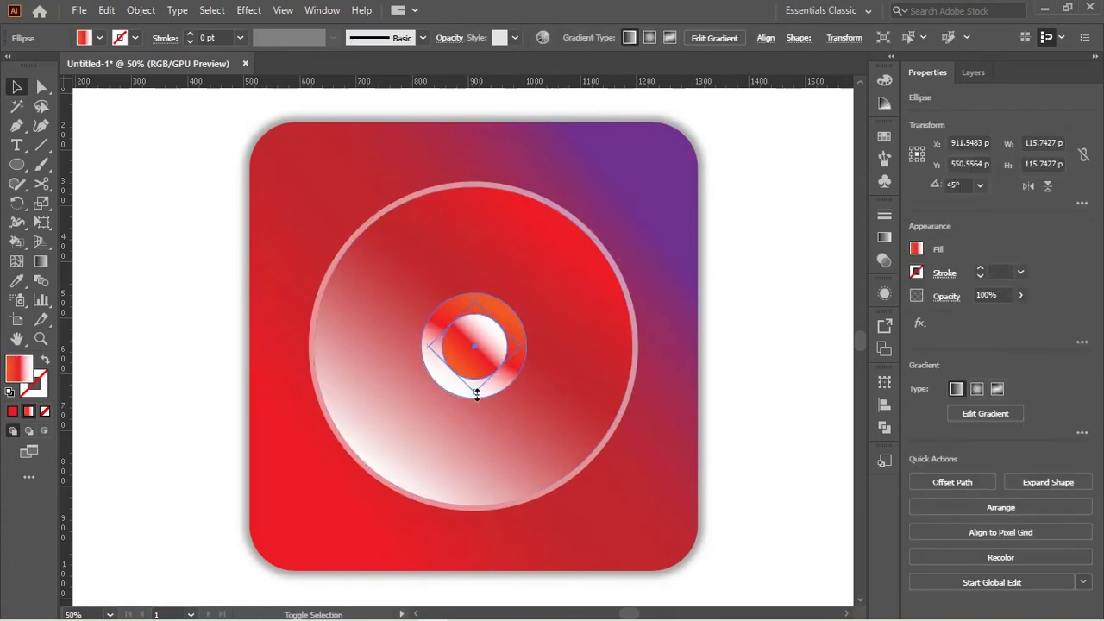
pyautogui.click(736, 356)
pyautogui.hotkey('ctrl', '0')
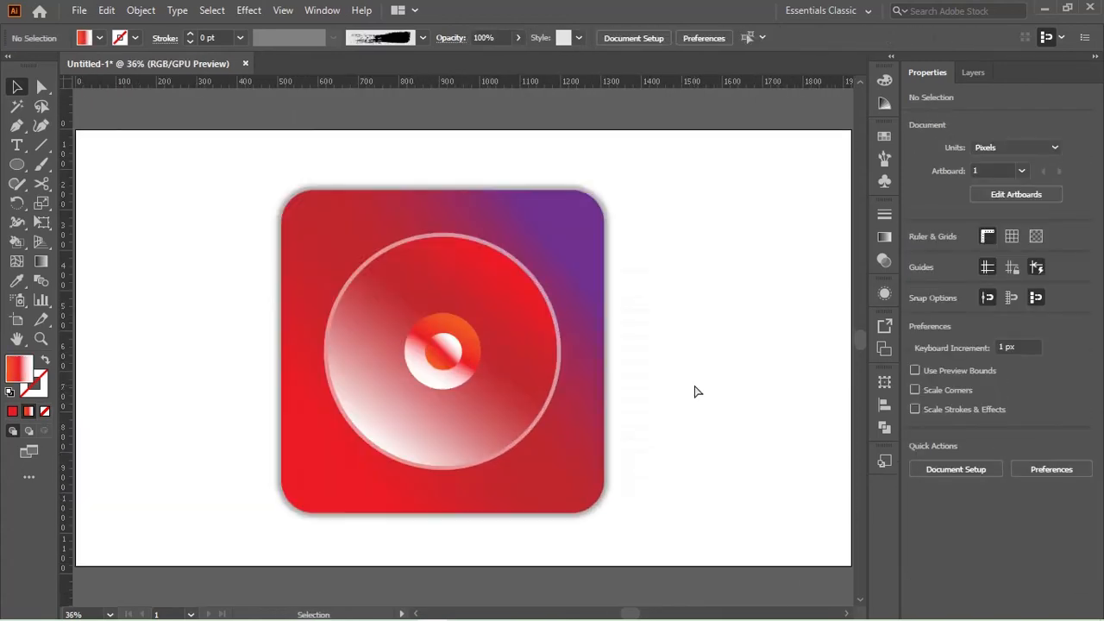
# Step: Draw a 98 px circle left of the square, make its orange gradient stop purple and remove the middle stop
pyautogui.click(21, 169)
pyautogui.moveTo(120, 249); pyautogui.dragTo(153, 288)
pyautogui.press('g')
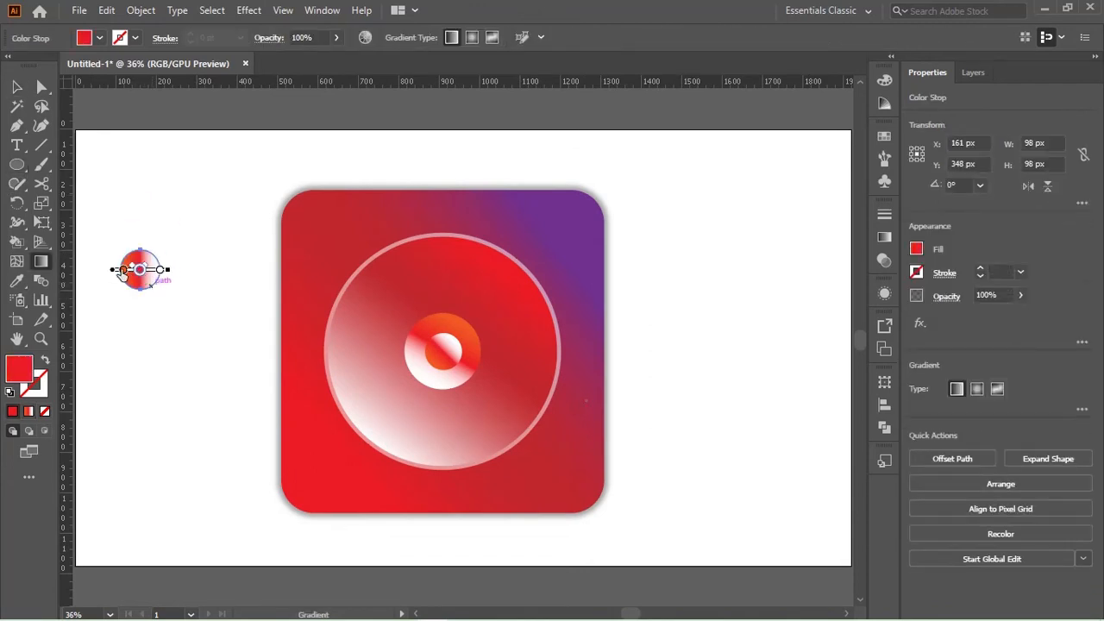
pyautogui.doubleClick(122, 271)
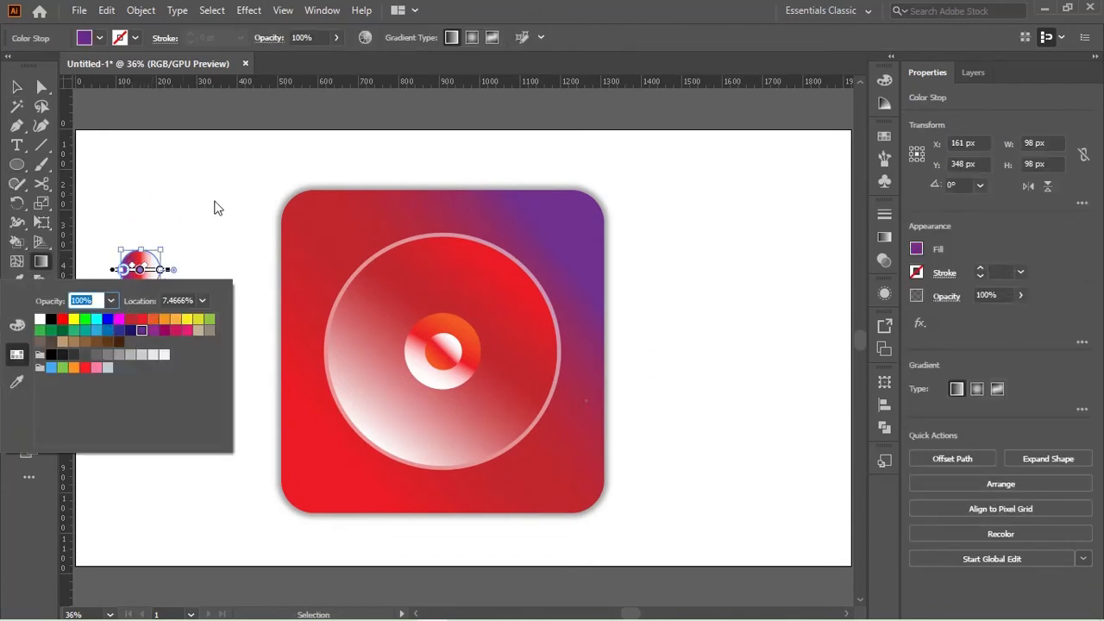
pyautogui.click(217, 207)
pyautogui.scroll(3, 138, 260)
pyautogui.click(149, 294)
pyautogui.press('Delete')
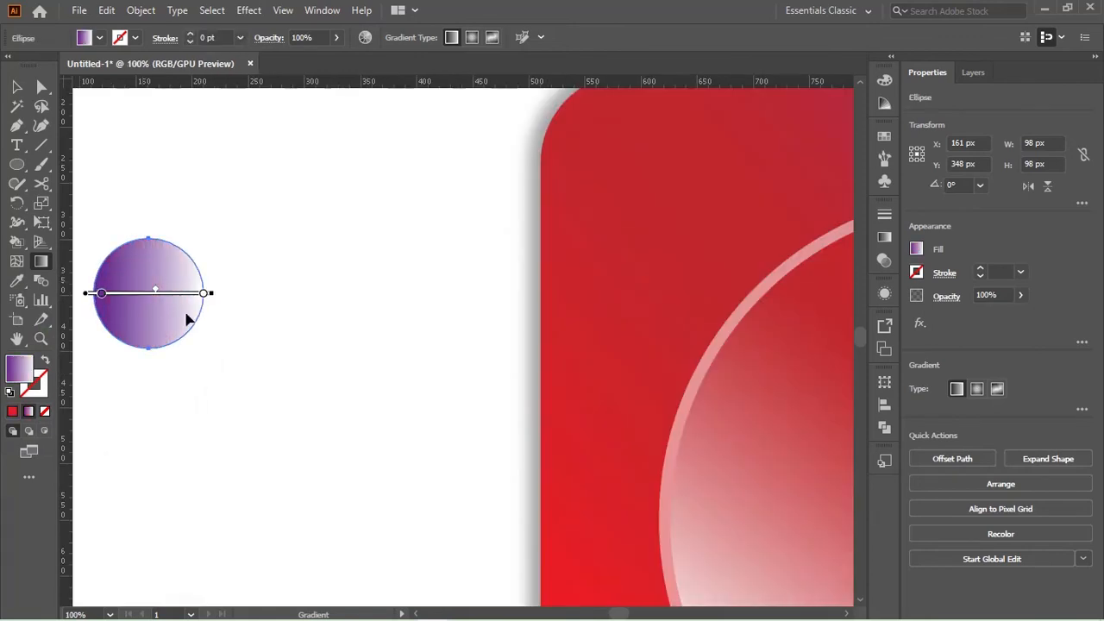
# Step: Recolour the new circle's white gradient stop with the dark red sampled from the square
pyautogui.doubleClick(204, 293)
pyautogui.click(17, 377)
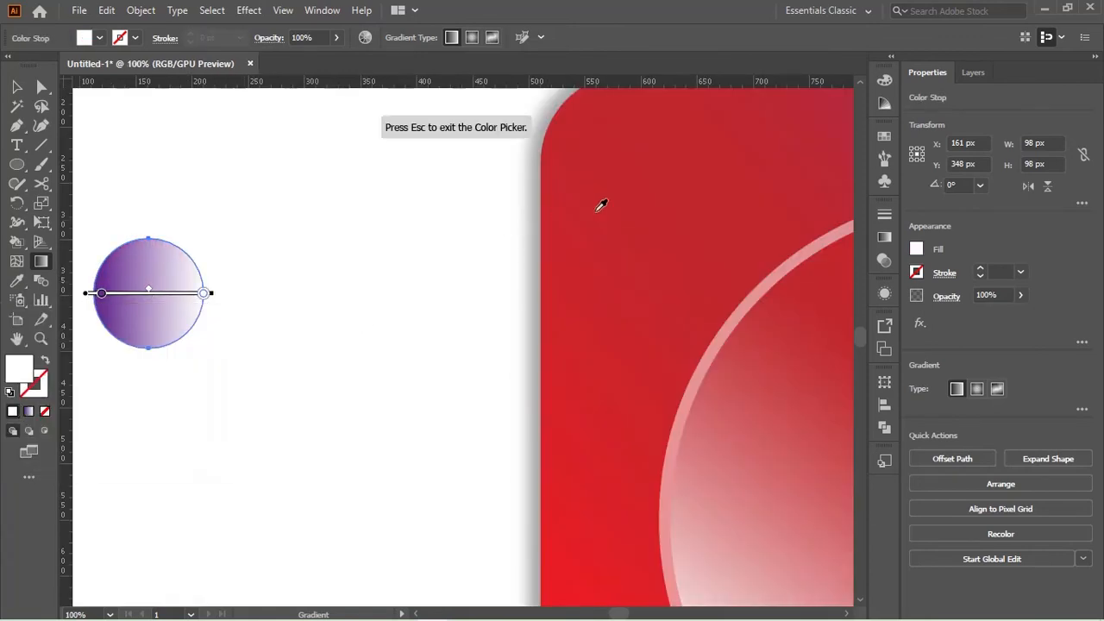
pyautogui.click(598, 205)
pyautogui.press('Escape')
# Step: Place the purple-to-red circle in the square's upper-left corner and rotate it to about 318°
pyautogui.press('v')
pyautogui.moveTo(145, 292); pyautogui.dragTo(697, 195)
pyautogui.scroll(-3, 699, 191)
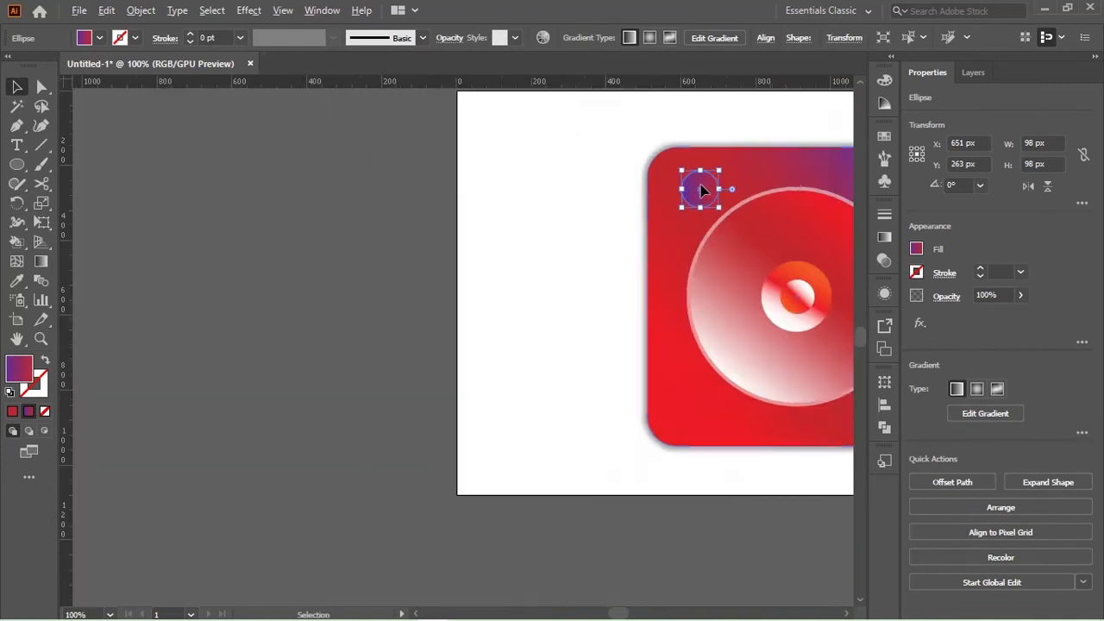
pyautogui.moveTo(771, 178); pyautogui.dragTo(418, 269)
pyautogui.moveTo(345, 282)
pyautogui.mouseDown()
pyautogui.moveTo(334, 279)
pyautogui.moveTo(370, 278)
pyautogui.mouseUp()
# Step: Lower the corner circle's opacity to 68% and shrink it to about 83 px
pyautogui.press('g')
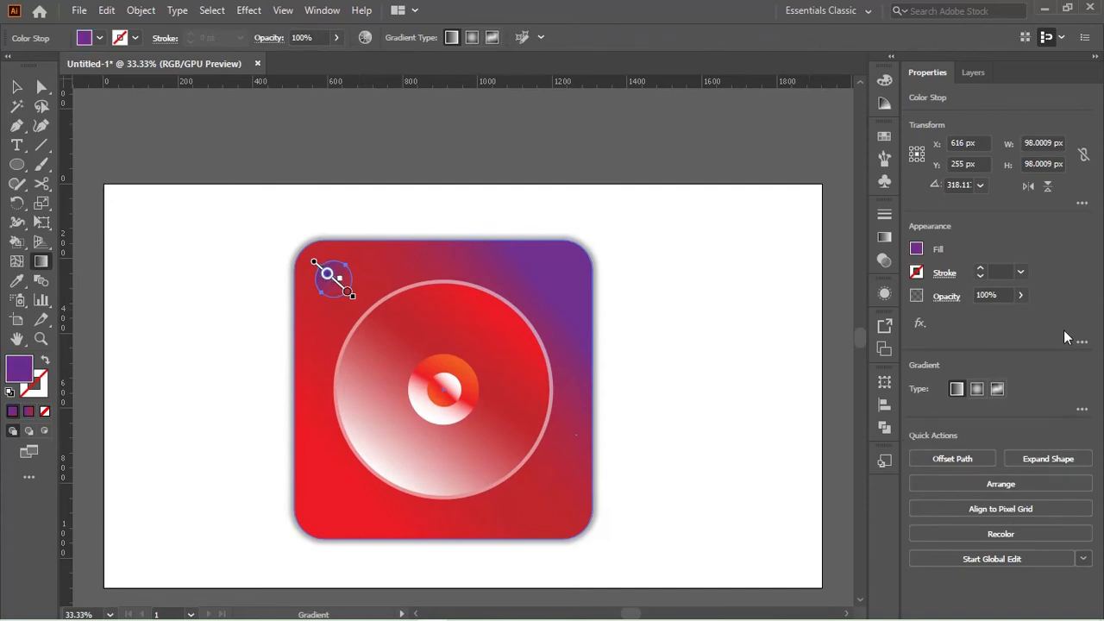
pyautogui.press('v')
pyautogui.click(677, 291)
pyautogui.click(336, 285)
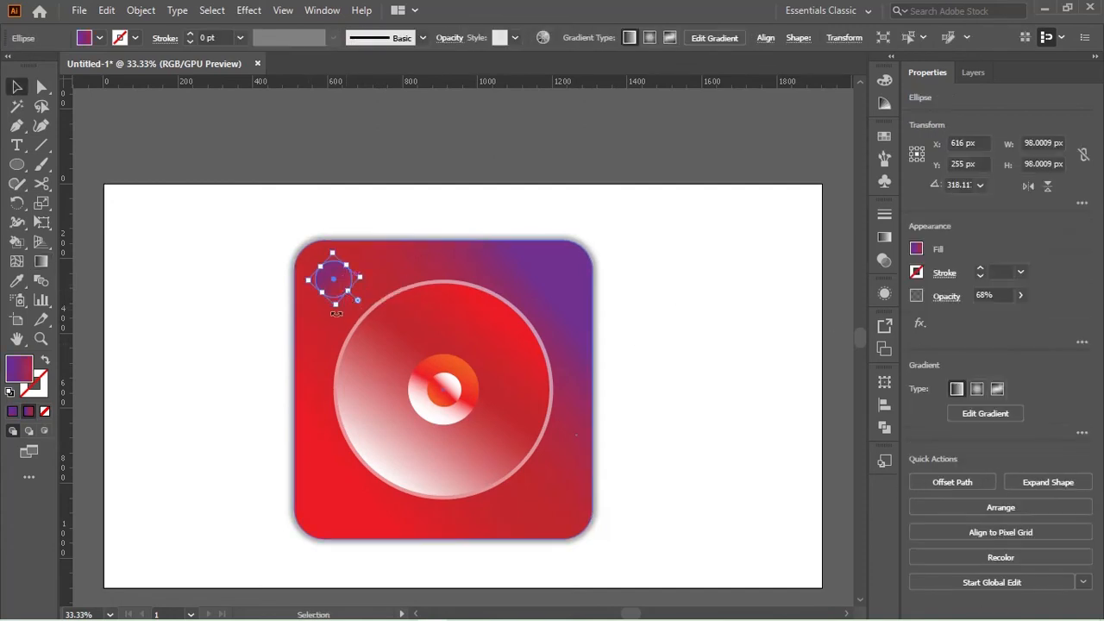
pyautogui.scroll(1, 333, 314)
pyautogui.moveTo(328, 235); pyautogui.dragTo(328, 245)
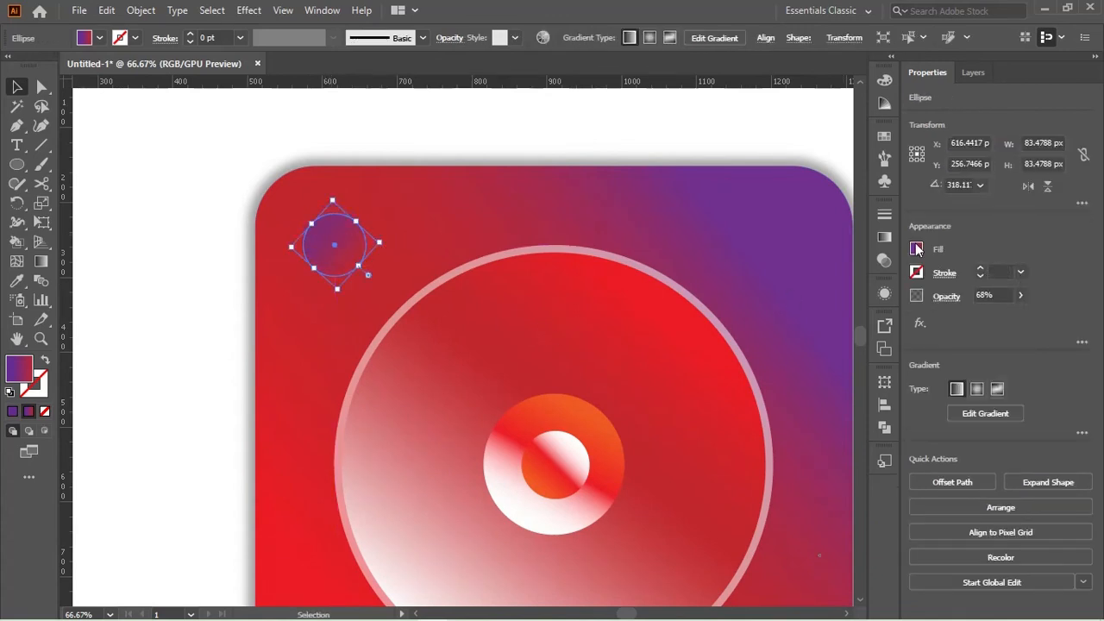
# Step: Recolour the corner circle's purple gradient stop to dark blue
pyautogui.press('g')
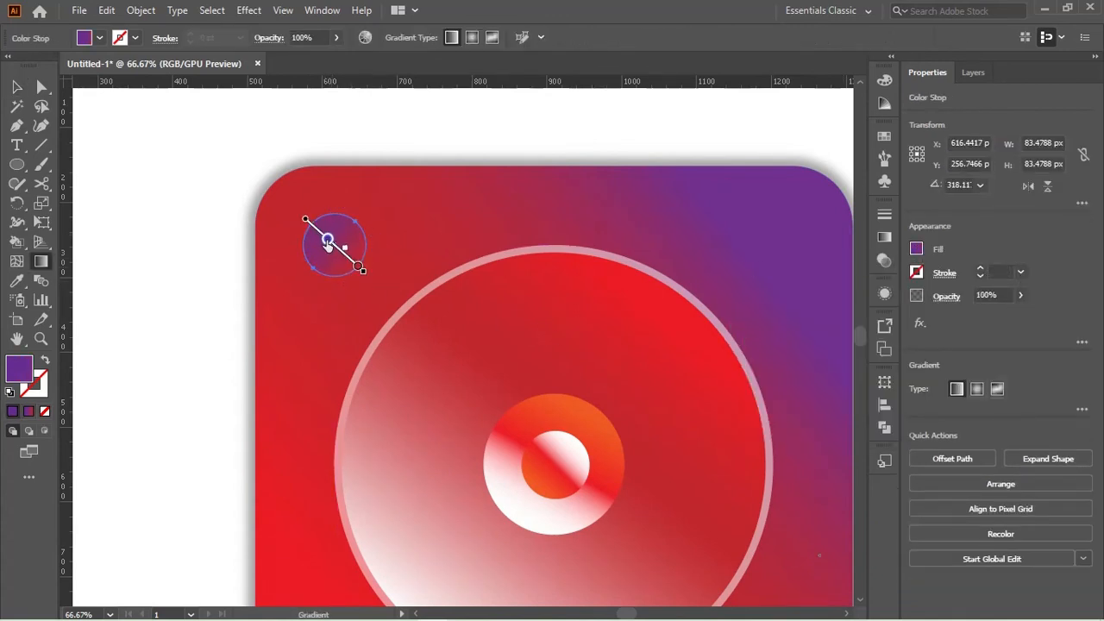
pyautogui.doubleClick(329, 243)
pyautogui.click(259, 295)
pyautogui.press('v')
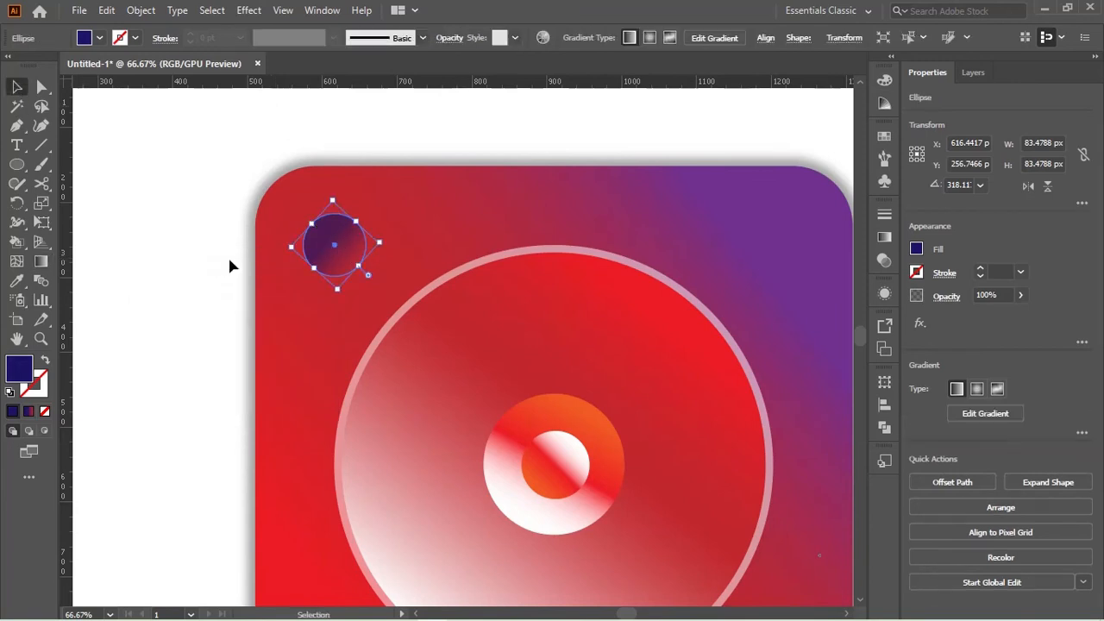
pyautogui.click(209, 255)
pyautogui.scroll(-2, 210, 255)
pyautogui.hotkey('ctrl', '0')
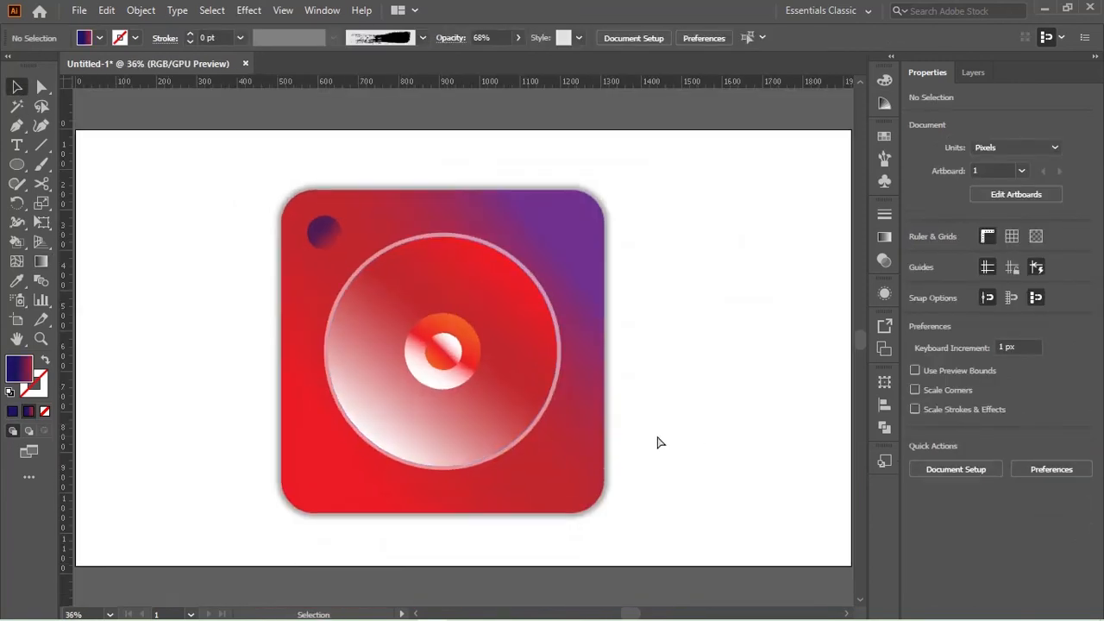
# Step: Draw a 690 px circle centred on the inner circles and remove its fill
pyautogui.click(19, 165)
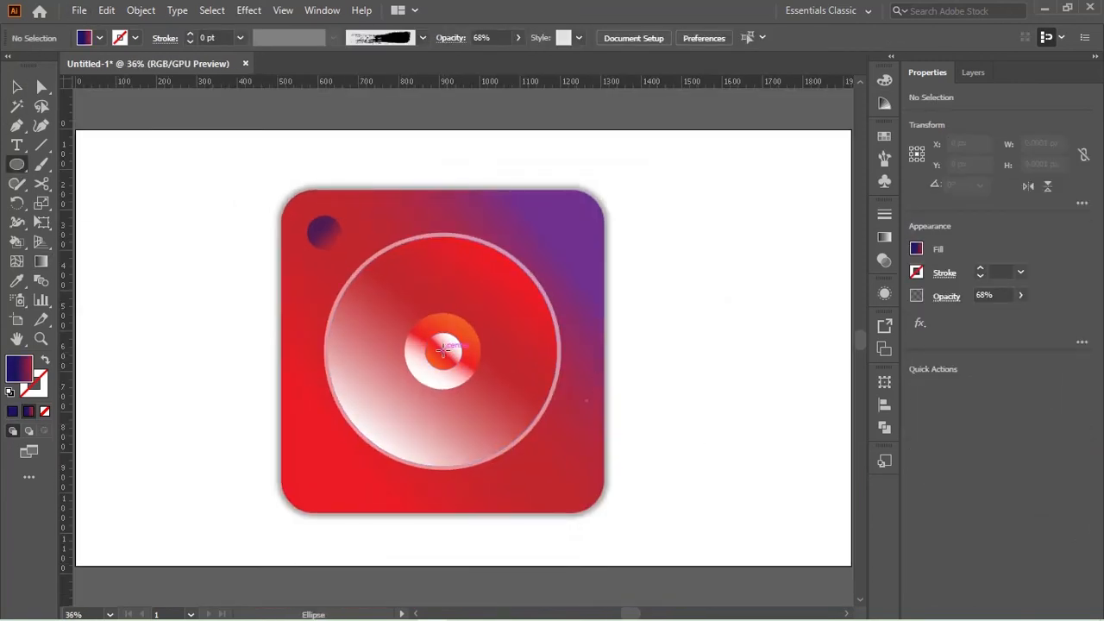
pyautogui.moveTo(444, 354); pyautogui.dragTo(584, 491)
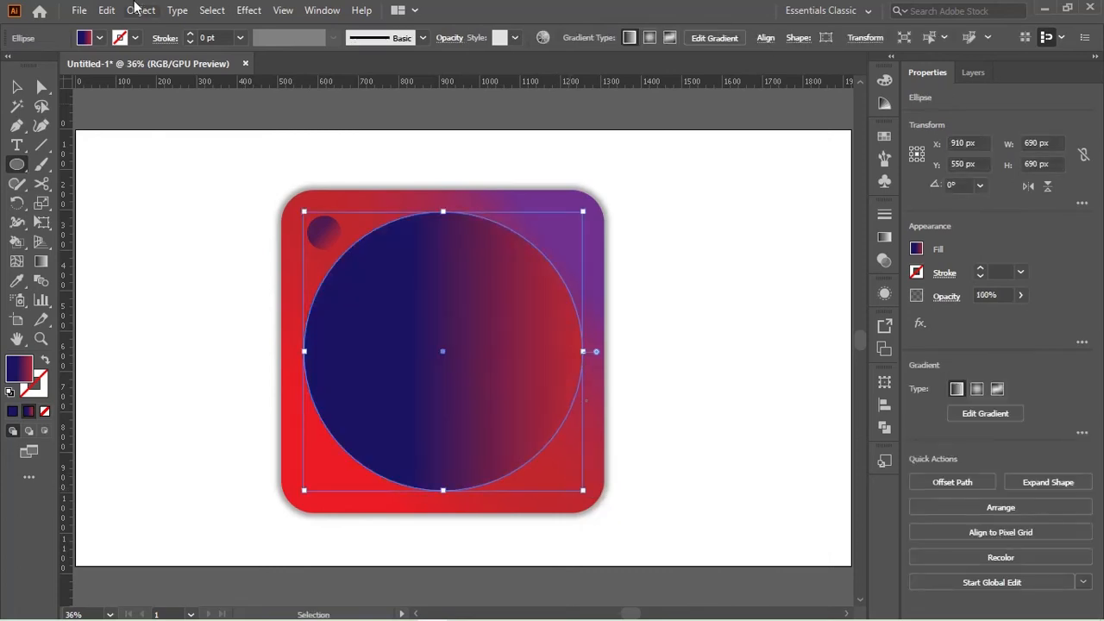
pyautogui.click(99, 37)
pyautogui.click(10, 64)
# Step: Give the 690 px circle a white stroke with a weight of 11 pt
pyautogui.click(191, 33)
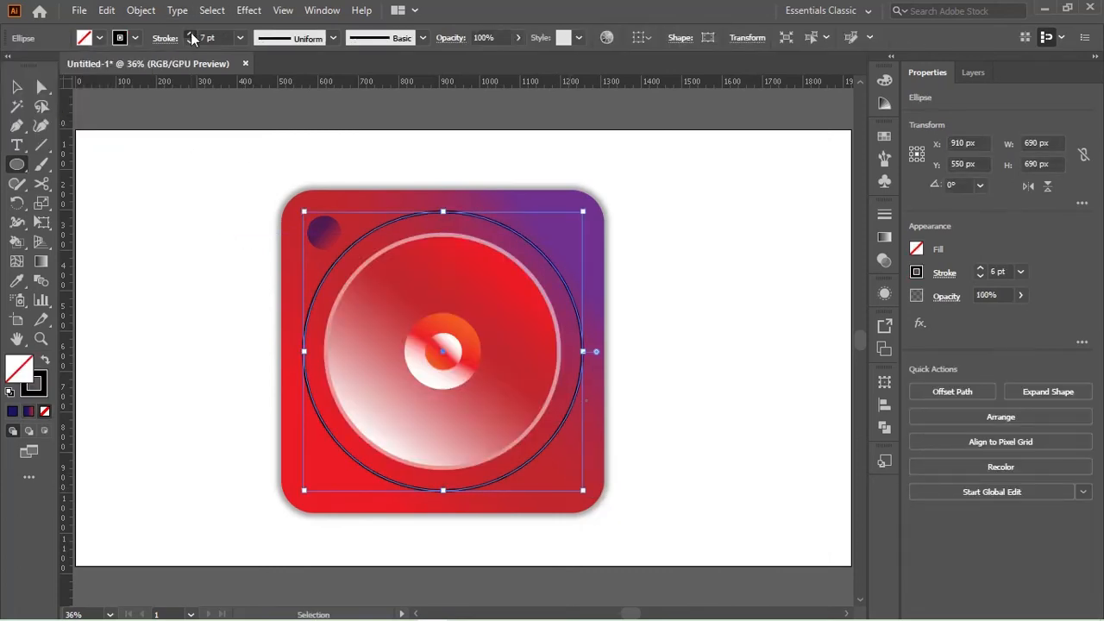
pyautogui.click(191, 33)
pyautogui.click(135, 38)
pyautogui.click(21, 64)
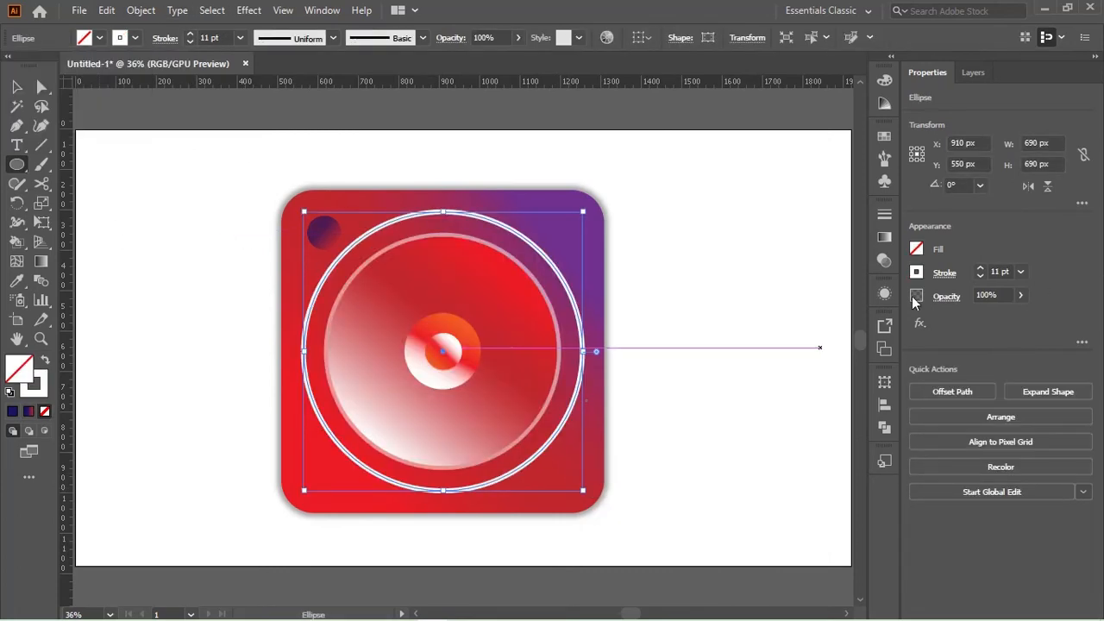
# Step: Cut the 690 px circle at its top and right anchors, delete the larger part and select the remaining upper-right quarter arc
pyautogui.click(42, 183)
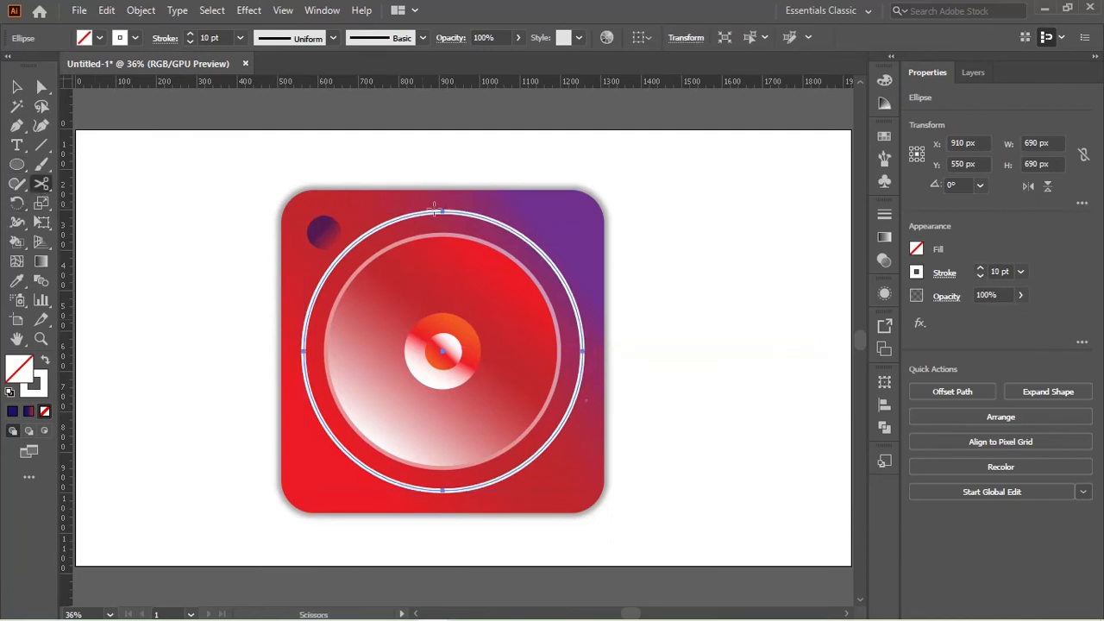
pyautogui.click(443, 211)
pyautogui.click(583, 352)
pyautogui.click(24, 90)
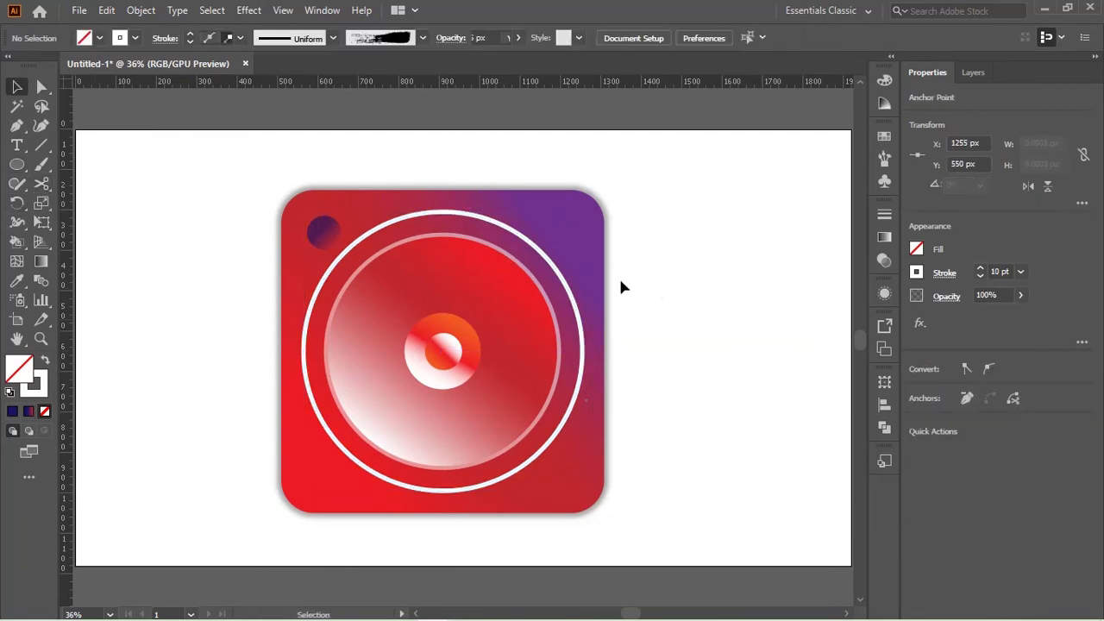
pyautogui.click(621, 288)
pyautogui.click(313, 387)
pyautogui.press('Delete')
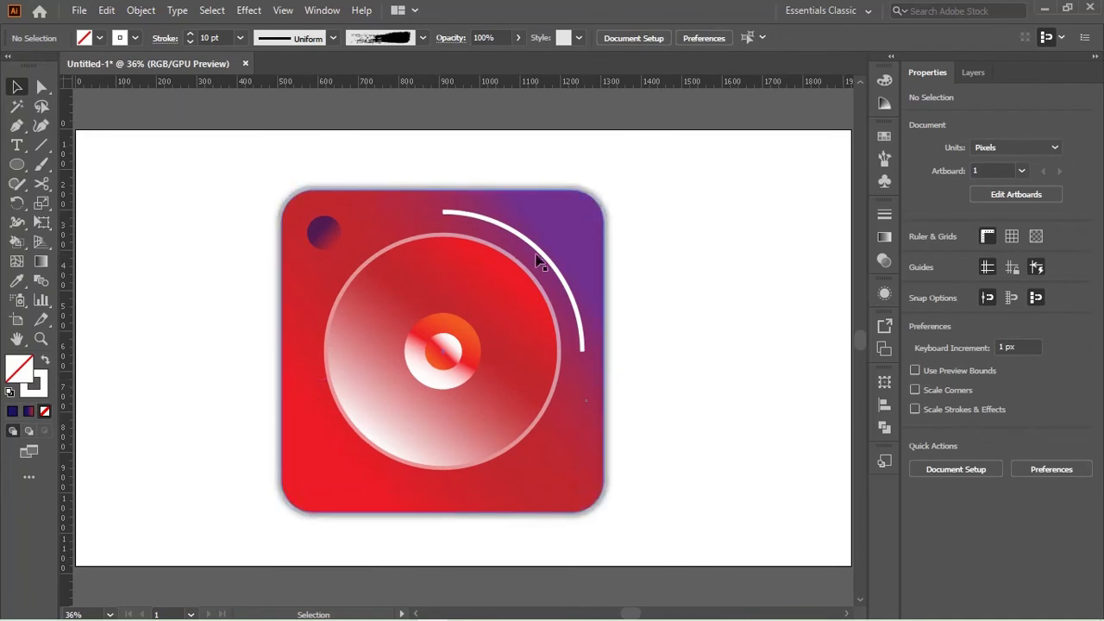
pyautogui.click(540, 252)
pyautogui.click(140, 10)
pyautogui.moveTo(337, 397)
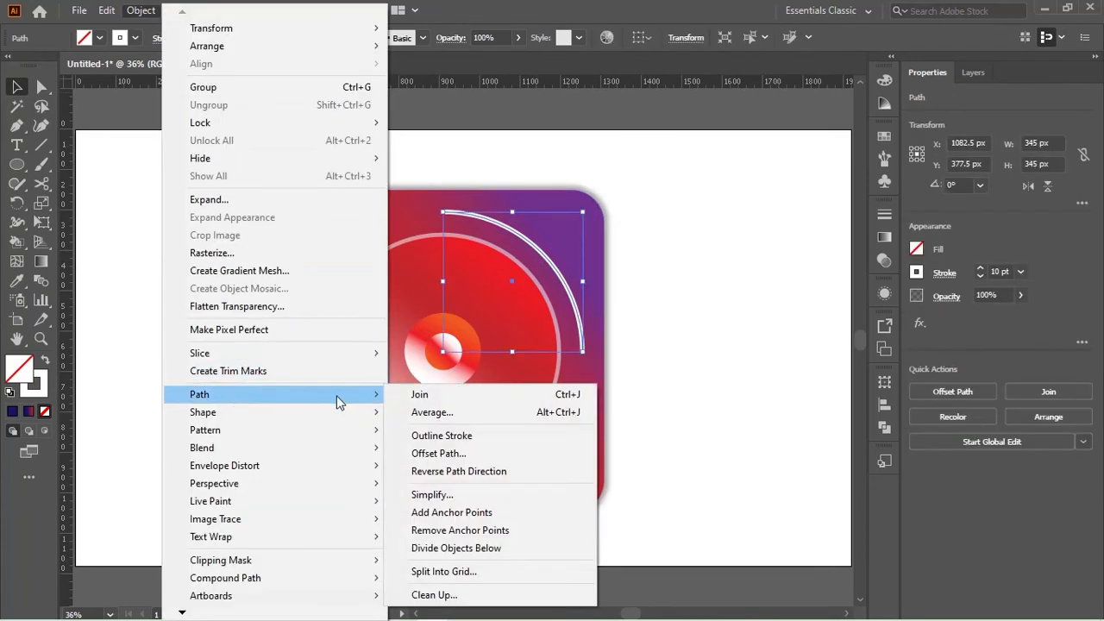
pyautogui.click(457, 454)
pyautogui.click(621, 358)
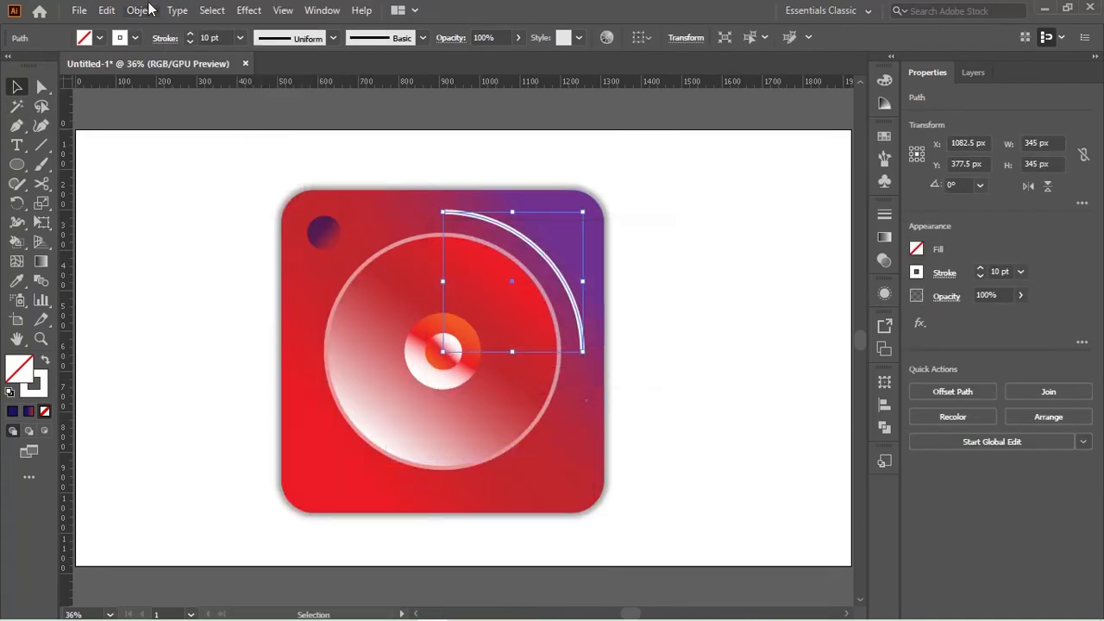
# Step: Give the quarter arc round stroke caps and apply the Gaussian Blur effect to it
pyautogui.click(164, 38)
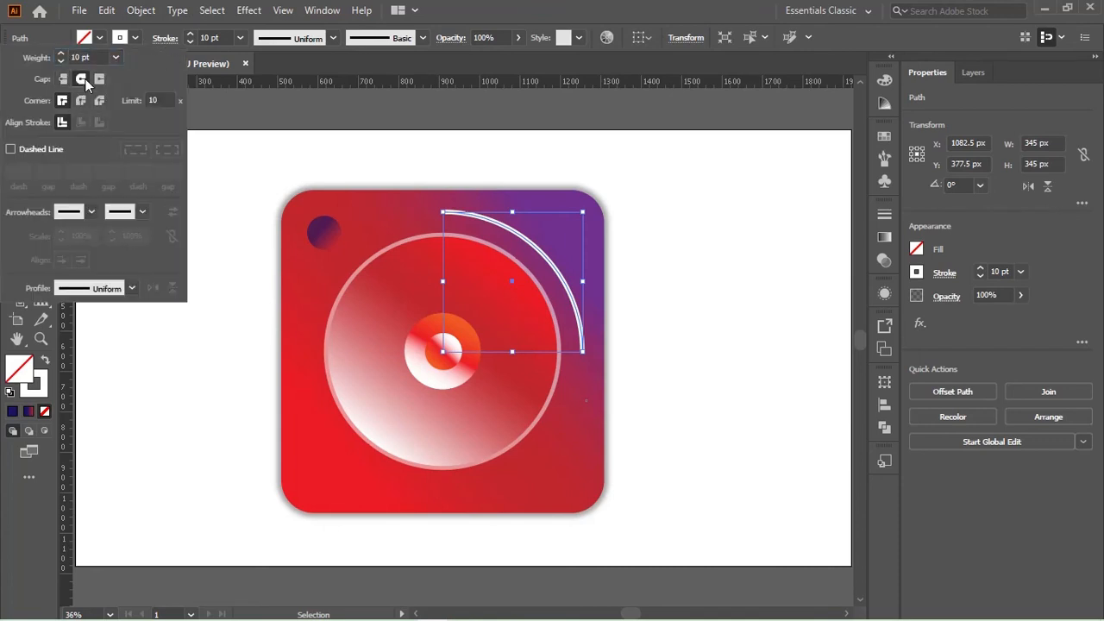
pyautogui.click(153, 379)
pyautogui.click(264, 17)
pyautogui.click(284, 28)
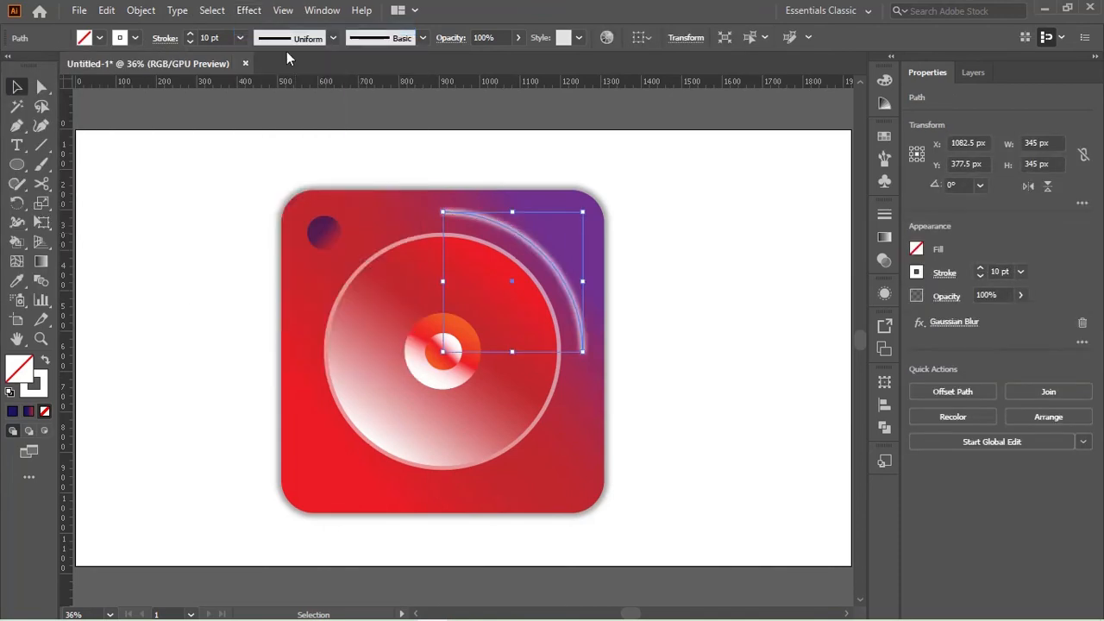
# Step: Lower the quarter arc's opacity to 88%
pyautogui.click(1020, 296)
pyautogui.moveTo(1020, 318); pyautogui.dragTo(1009, 318)
pyautogui.click(730, 405)
# Step: Make a rotated copy of the blurred arc on the opposite, lower-left side of the large circle
pyautogui.click(570, 295)
pyautogui.click(16, 203)
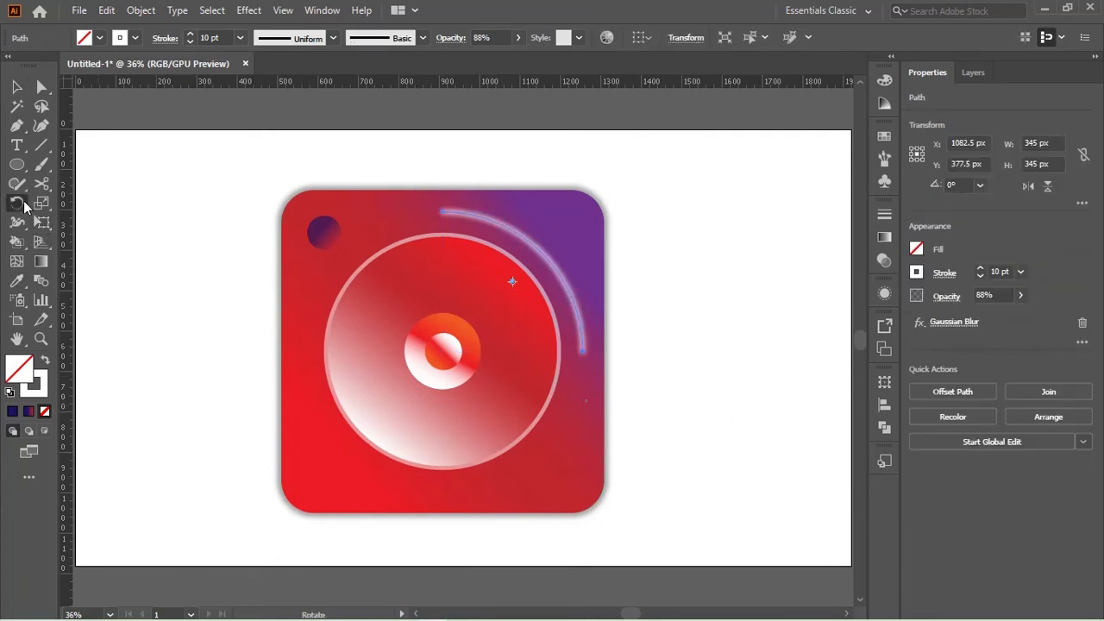
pyautogui.moveTo(576, 301); pyautogui.dragTo(340, 457)
pyautogui.click(16, 87)
pyautogui.click(102, 294)
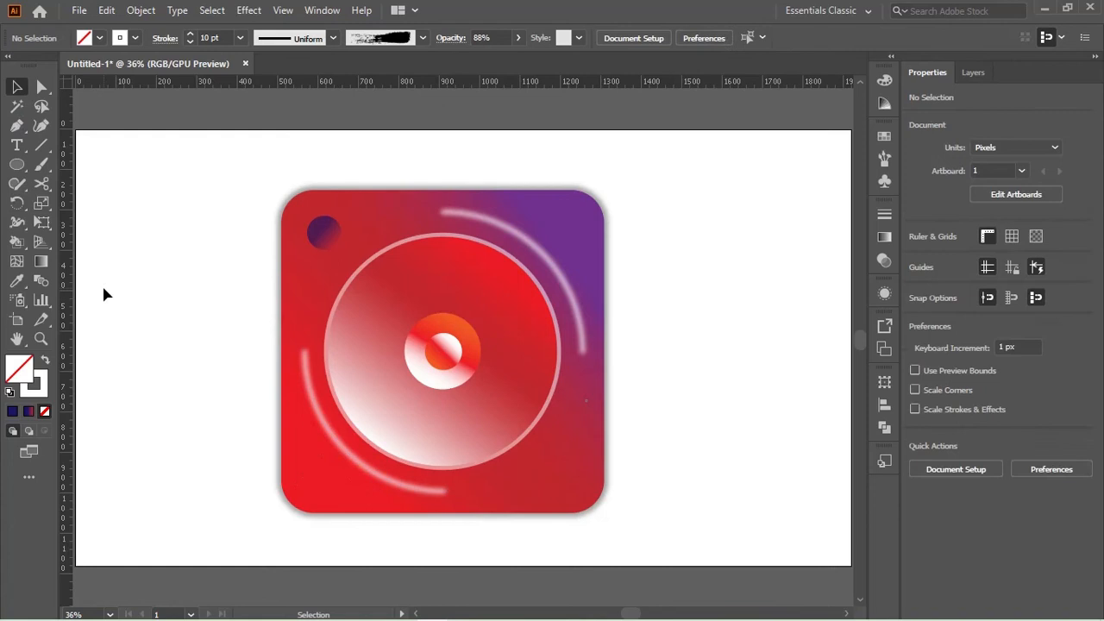
# Step: Set the lower-left arc's opacity to 100%
pyautogui.click(330, 438)
pyautogui.click(1020, 296)
pyautogui.moveTo(1016, 318); pyautogui.dragTo(1030, 320)
pyautogui.click(730, 424)
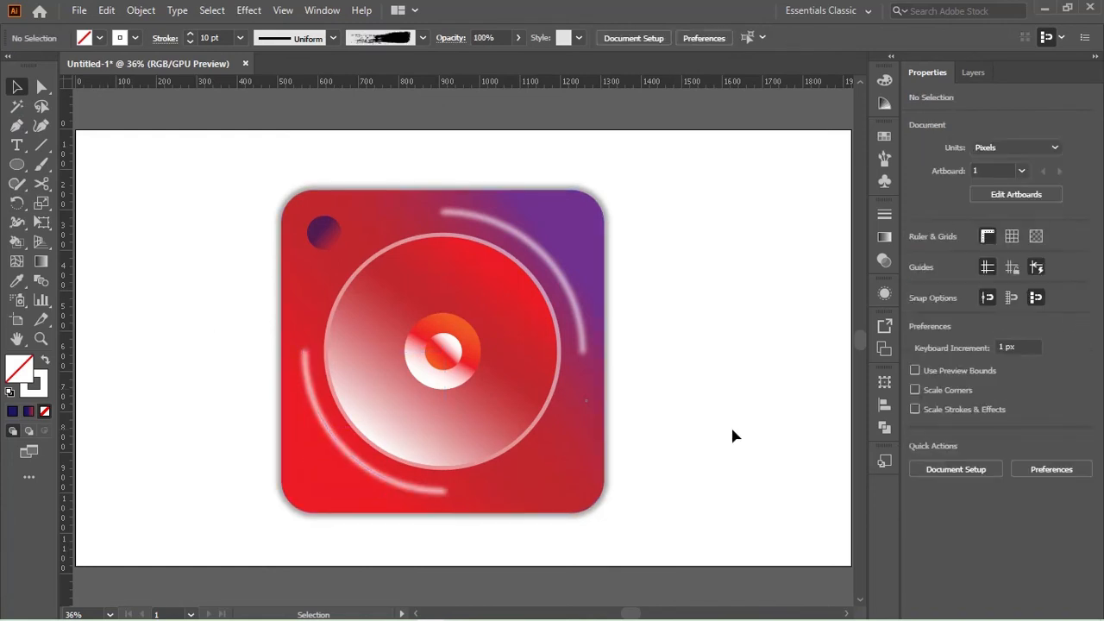
pyautogui.click(546, 263)
pyautogui.click(802, 377)
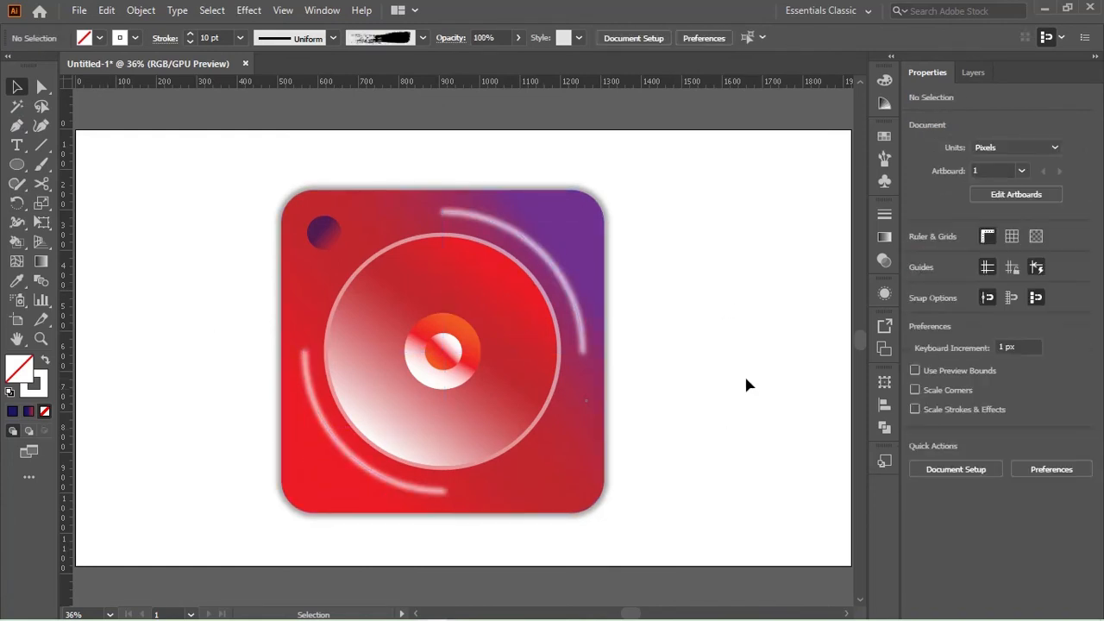
pyautogui.click(387, 483)
pyautogui.click(718, 467)
# Step: Select the two small central gradient circles and enlarge them together slightly about their centre
pyautogui.click(448, 352)
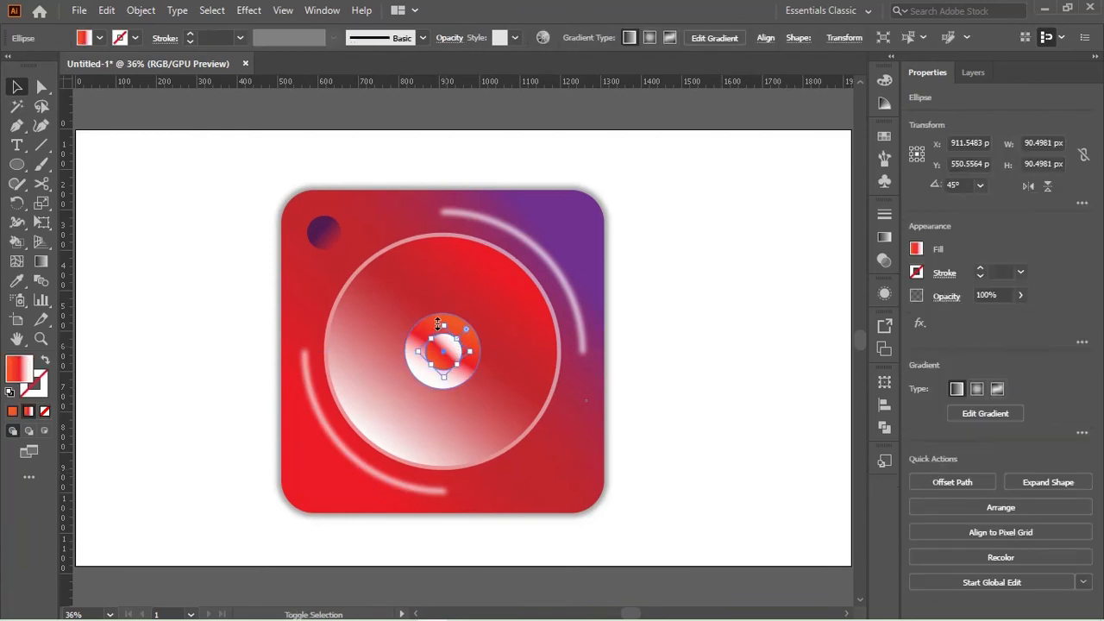
pyautogui.moveTo(456, 320); pyautogui.dragTo(445, 397)
pyautogui.click(682, 433)
pyautogui.click(446, 378)
pyautogui.click(695, 417)
# Step: Add the text "Instagram" on the empty artboard area above and to the right of the icon
pyautogui.press('t')
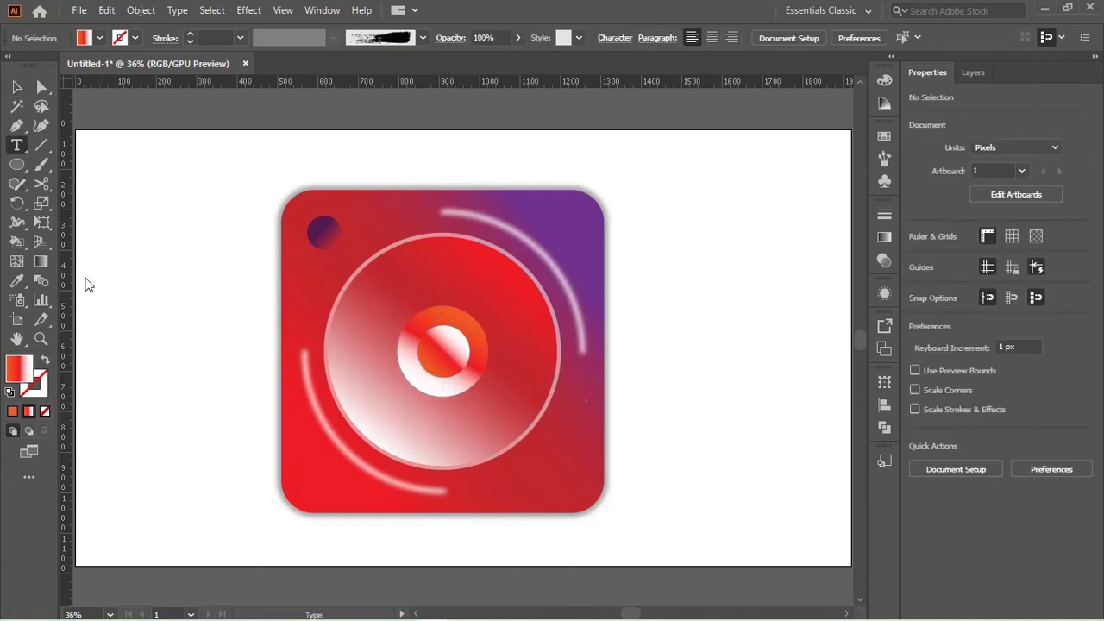
pyautogui.click(632, 149)
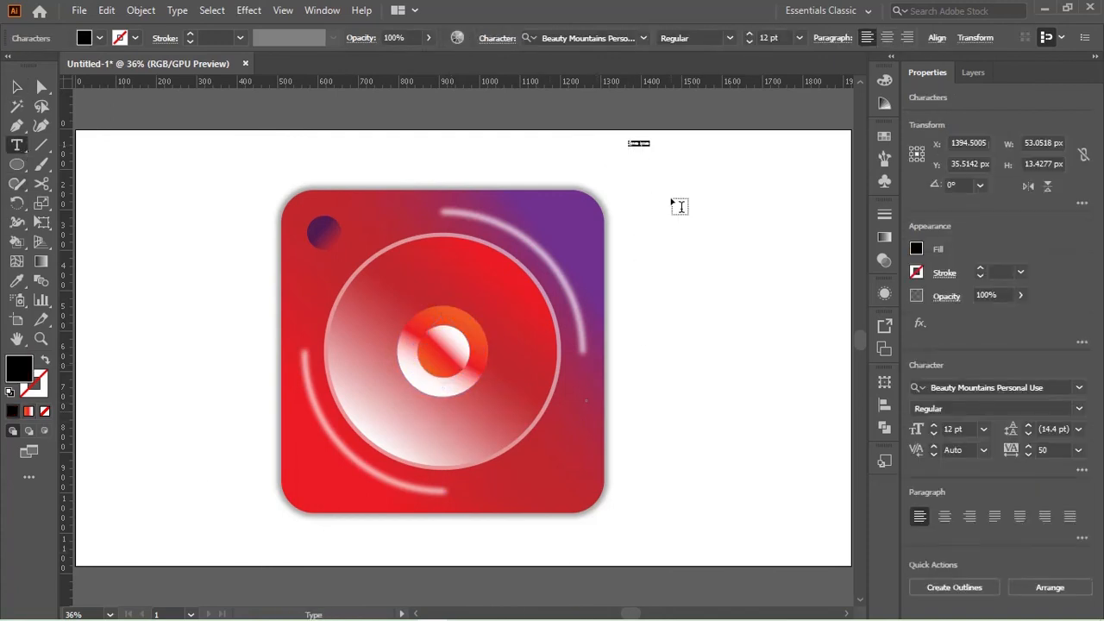
pyautogui.press('Escape')
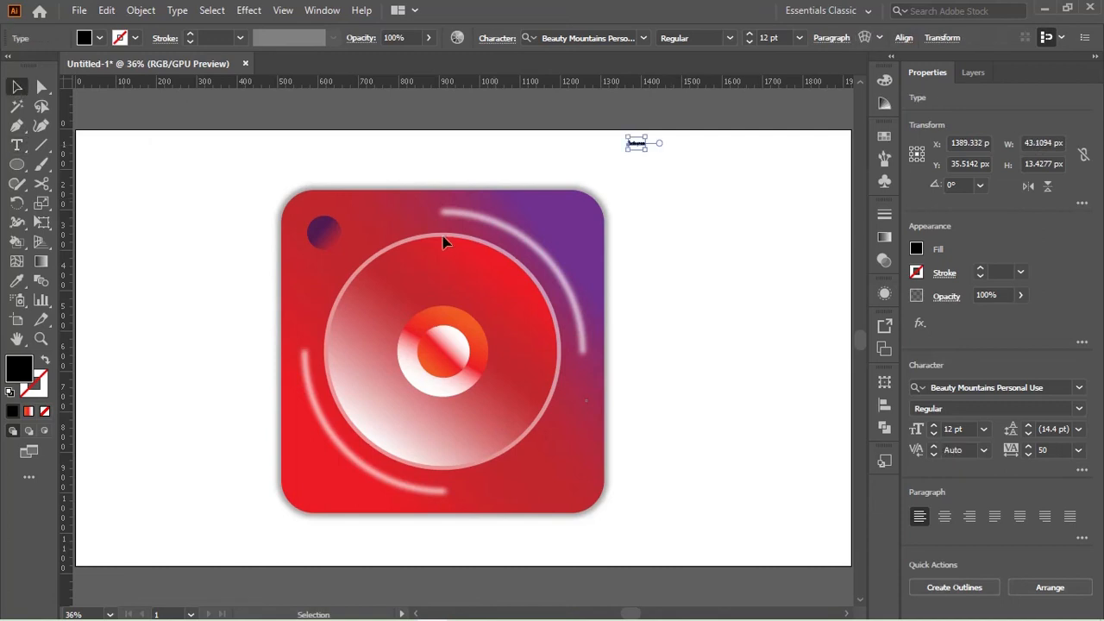
# Step: Enlarge the "Instagram" text to about 98 pt and fill it with white
pyautogui.moveTo(653, 153); pyautogui.dragTo(772, 186)
pyautogui.click(916, 249)
pyautogui.click(750, 304)
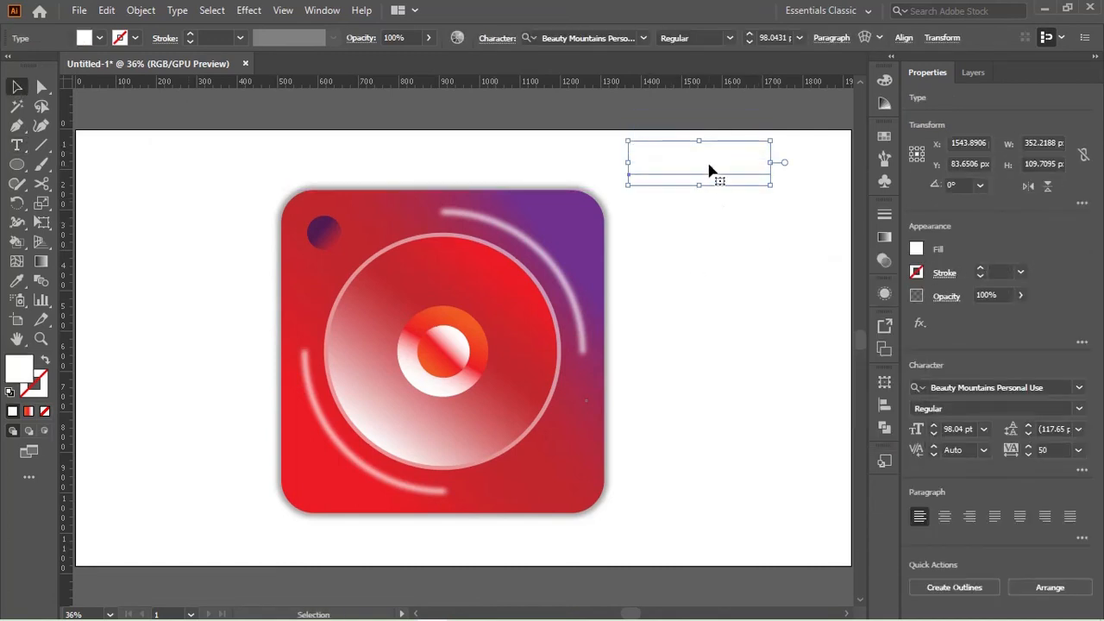
# Step: Move the "Instagram" text into the icon's lower-right corner and shrink it to about 75 pt
pyautogui.moveTo(708, 168); pyautogui.dragTo(542, 494)
pyautogui.moveTo(604, 511); pyautogui.dragTo(630, 452)
pyautogui.keyDown('shift'); pyautogui.click(546, 496); pyautogui.keyUp('shift')
pyautogui.click(658, 510)
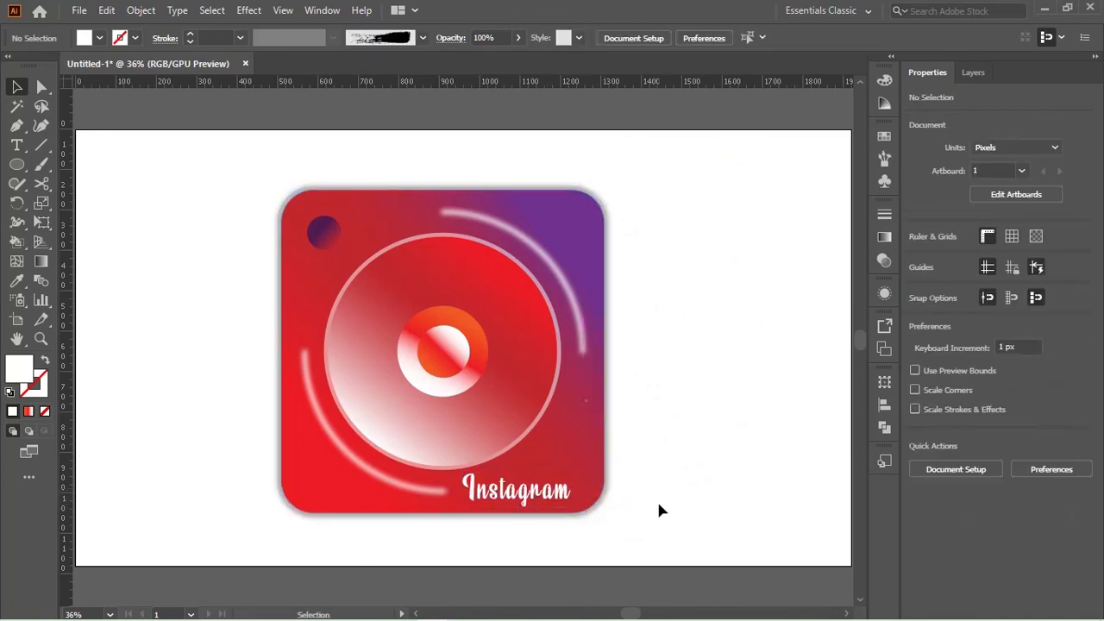
pyautogui.moveTo(566, 492); pyautogui.dragTo(585, 494)
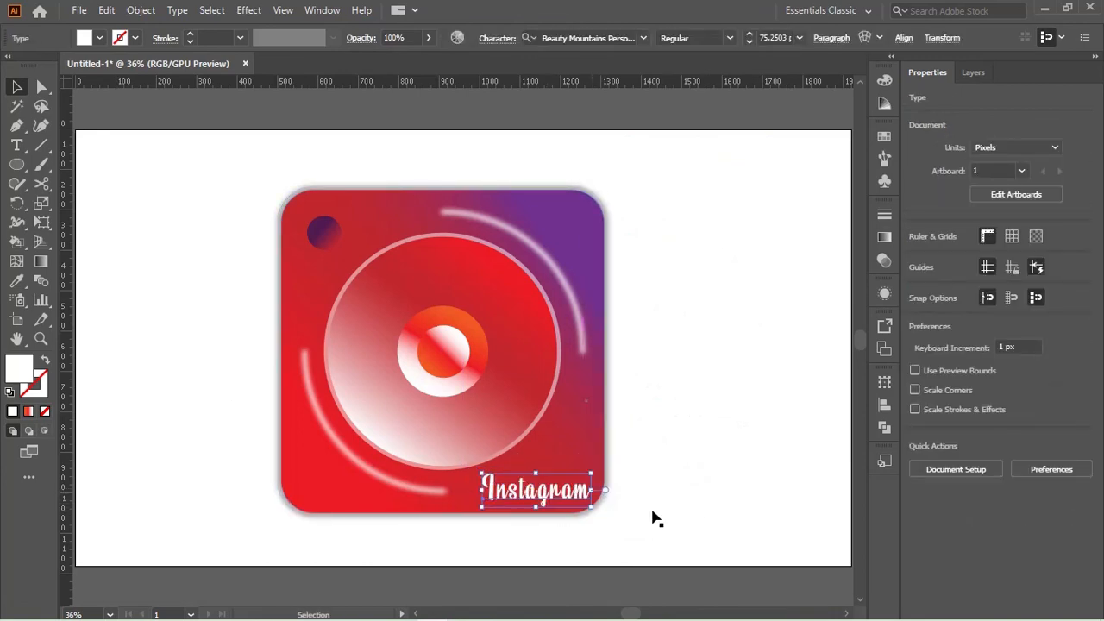
pyautogui.click(653, 518)
pyautogui.moveTo(198, 238); pyautogui.dragTo(230, 217)
pyautogui.scroll(-2, 230, 217)
pyautogui.moveTo(594, 267); pyautogui.dragTo(588, 328)
pyautogui.scroll(1, 538, 408)
pyautogui.moveTo(155, 181); pyautogui.dragTo(557, 520)
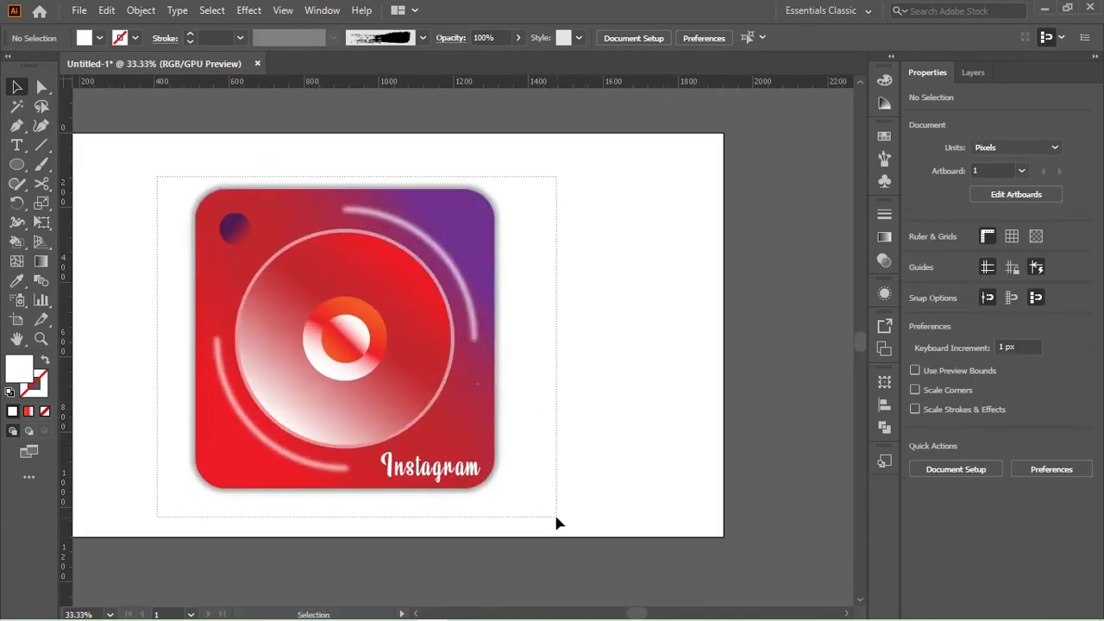
pyautogui.click(638, 431)
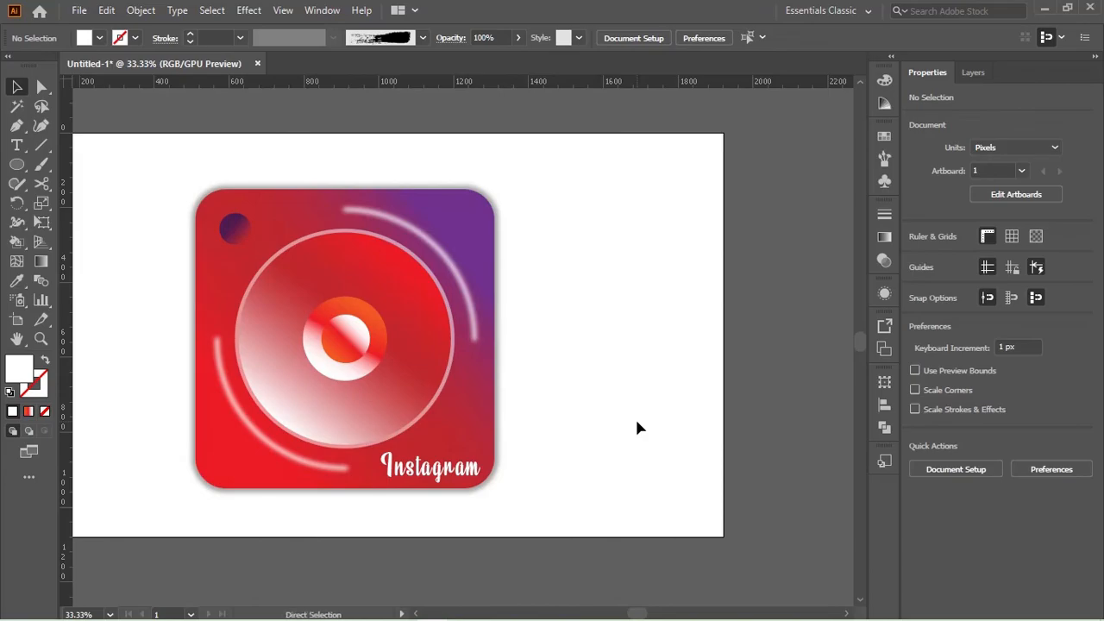